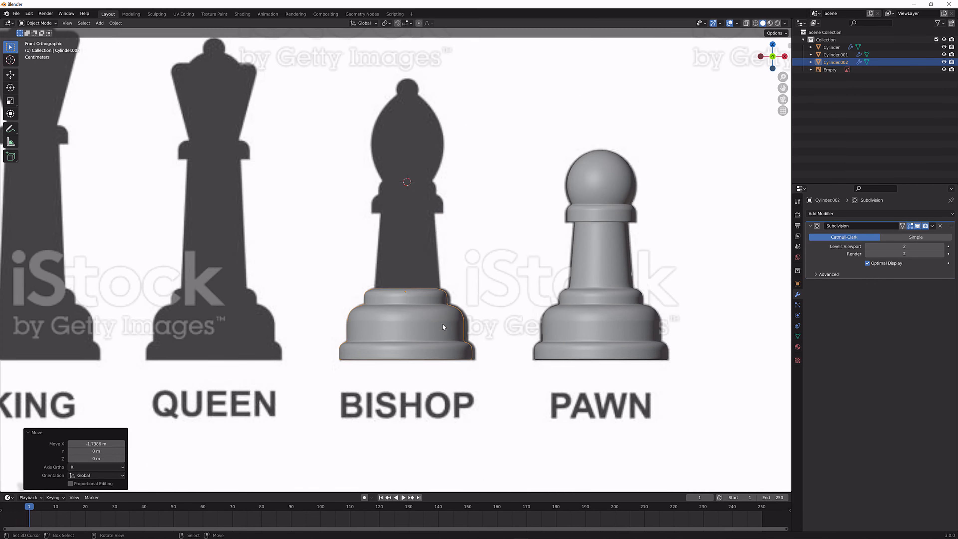
Move the copied base about 0.0085 m along X to line it up with the bishop silhouette
key(g)
key(x)
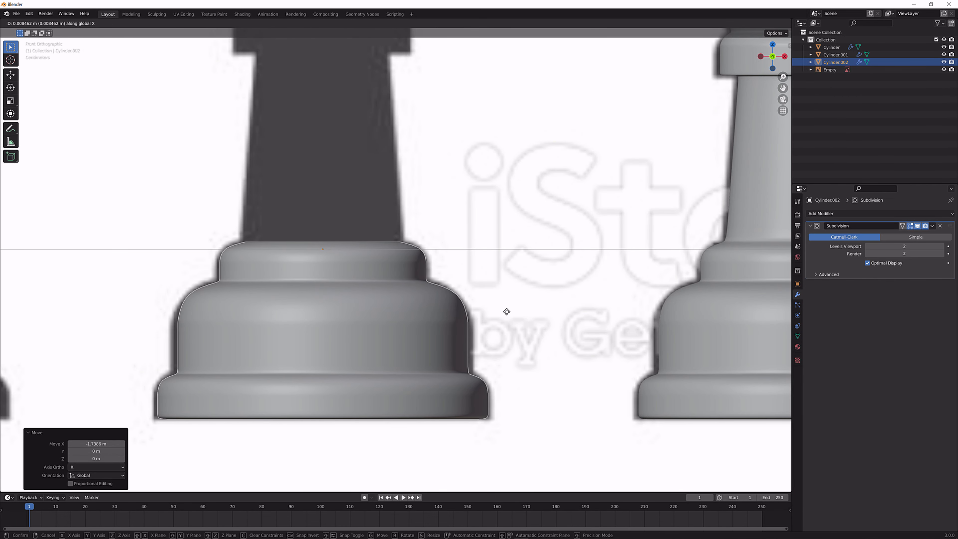
click(508, 314)
scroll(500, 314, down, 5)
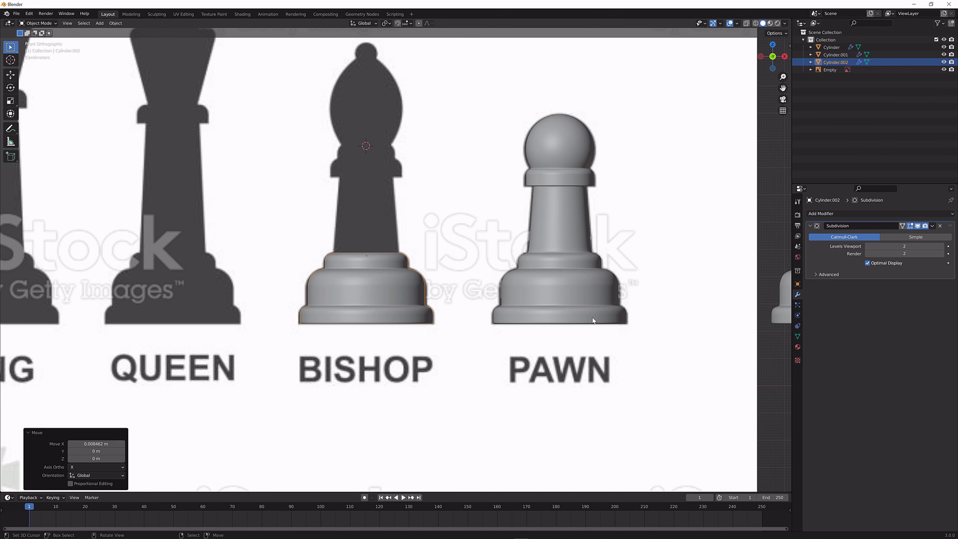
scroll(475, 310, up, 4)
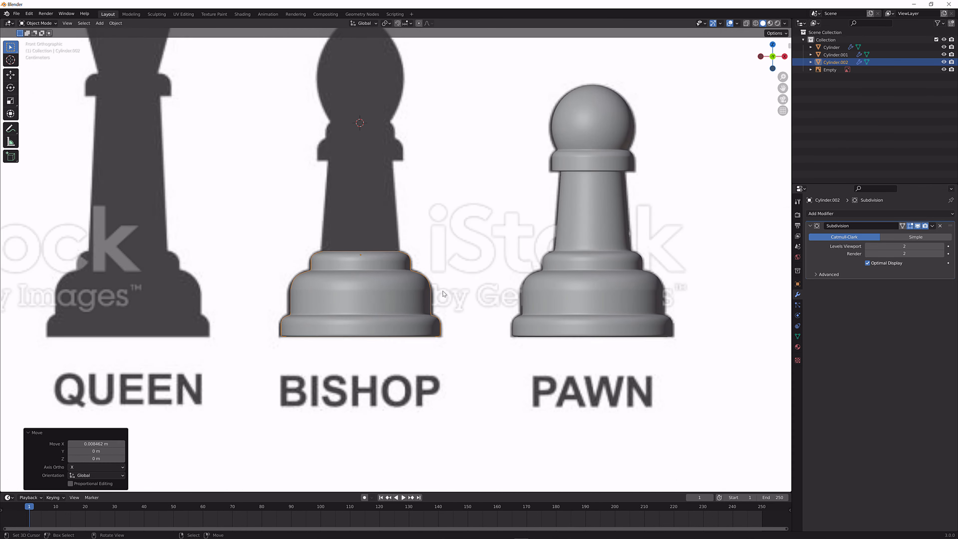
scroll(556, 306, down, 5)
scroll(529, 307, up, 6)
Turn off the Subdivision modifier's viewport display for the bishop base
middle_drag(471, 295, 432, 306)
key(Tab)
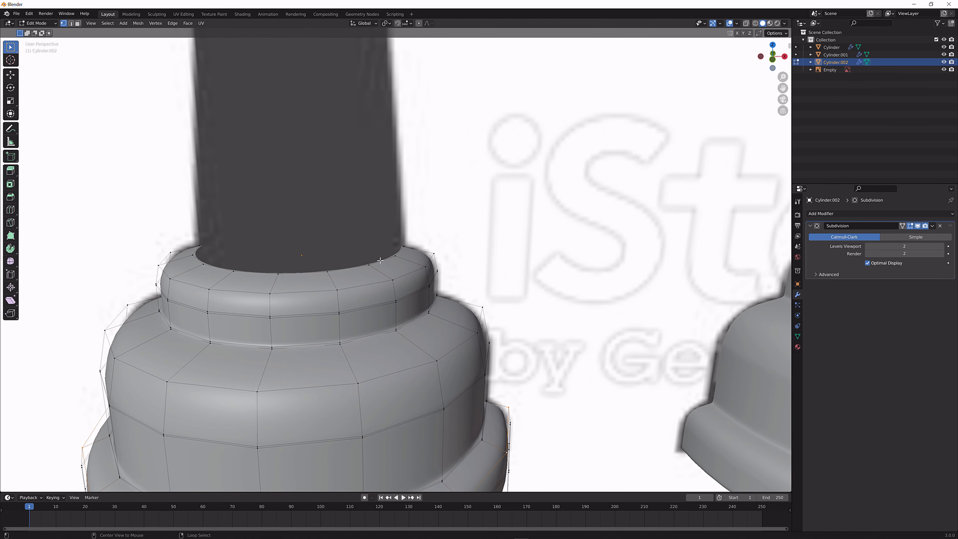
click(919, 226)
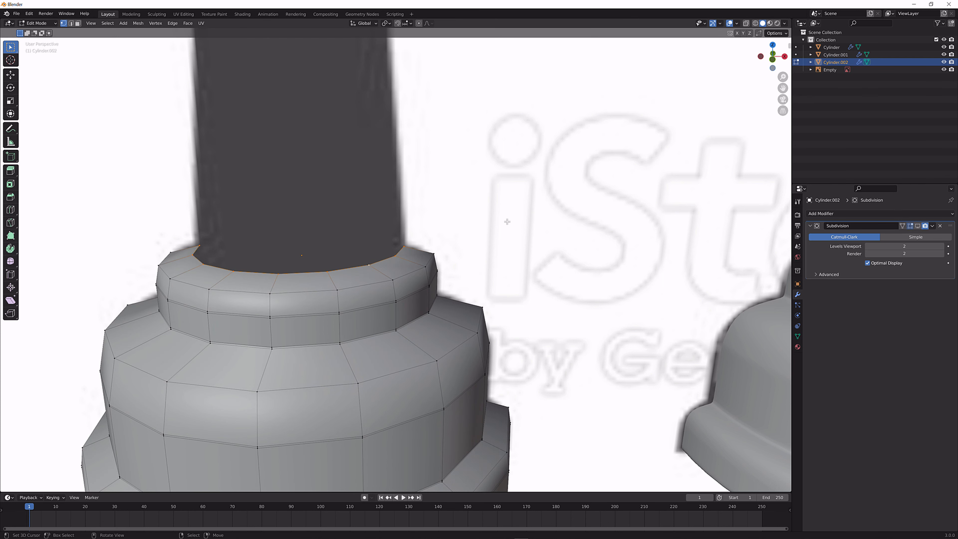
middle_drag(474, 216, 488, 221)
key(Tab)
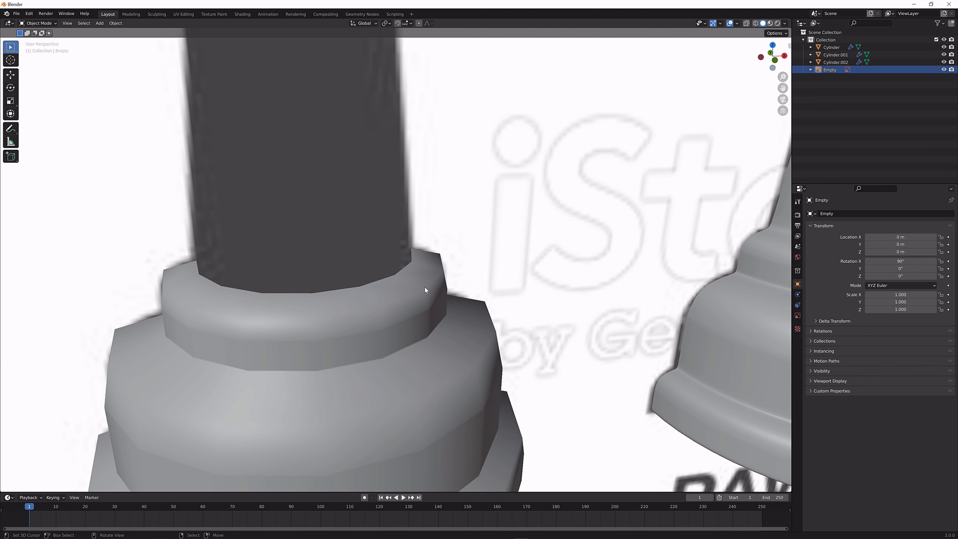
Nudge the bishop base slightly along X to fine-tune its alignment with the reference image
key(g)
key(x)
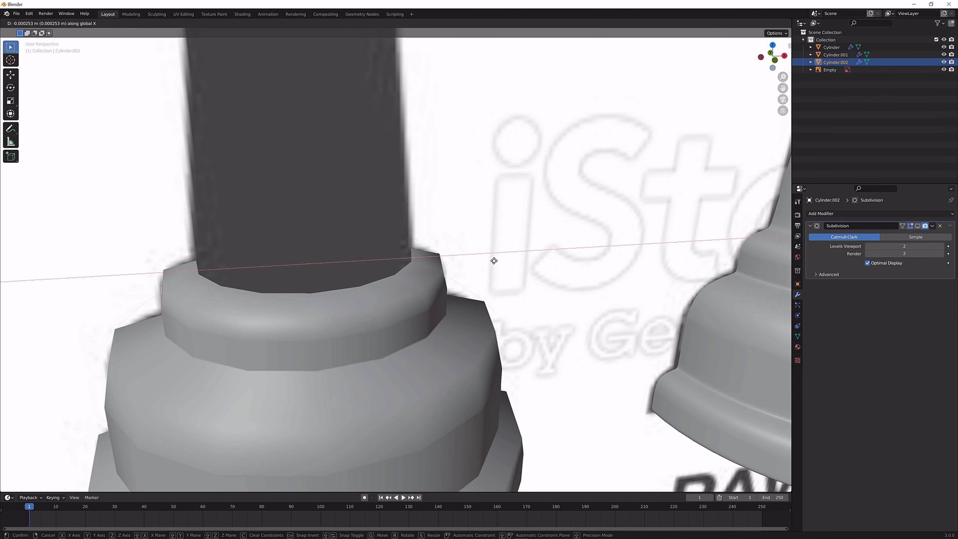
click(480, 265)
Extrude the base's top edge loop up about 0.28 m to the collar and scale it to 0.828, forming the tapered shaft
key(Tab)
scroll(430, 277, down, 4)
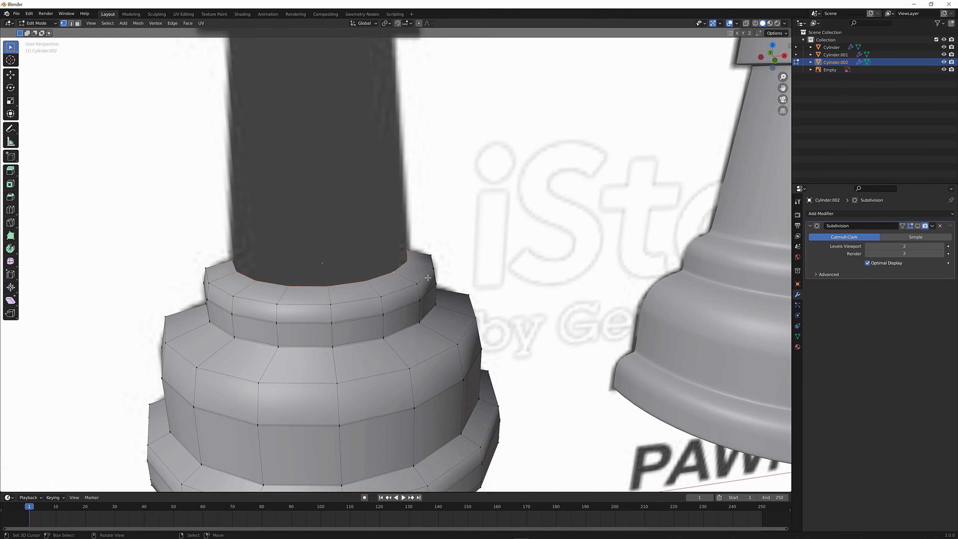
key(KP_1)
shift+middle_drag(382, 180, 388, 232)
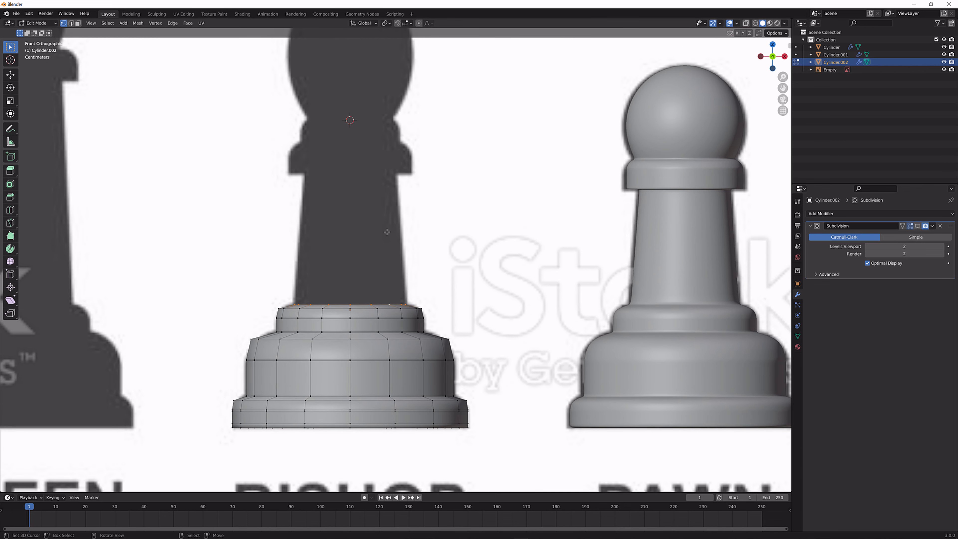
key(e)
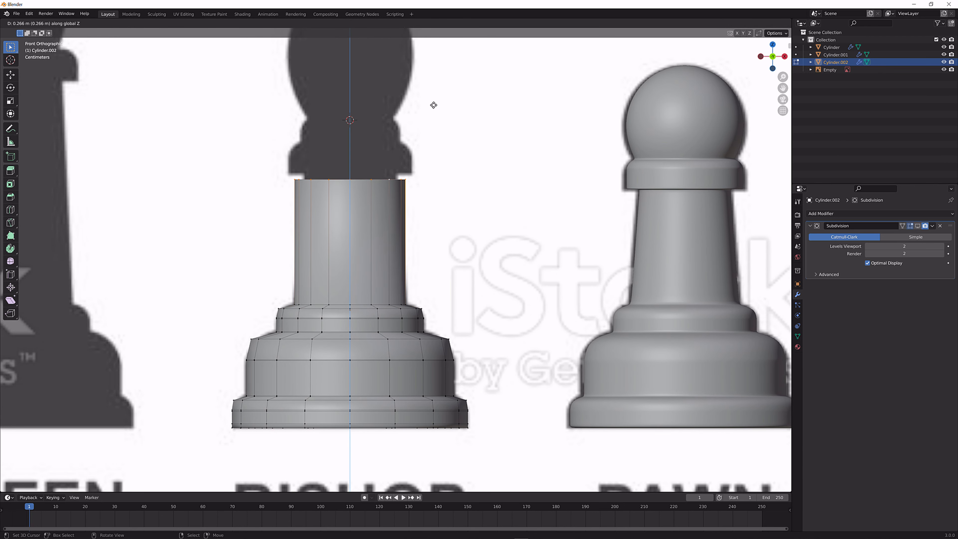
click(433, 101)
scroll(391, 113, up, 5)
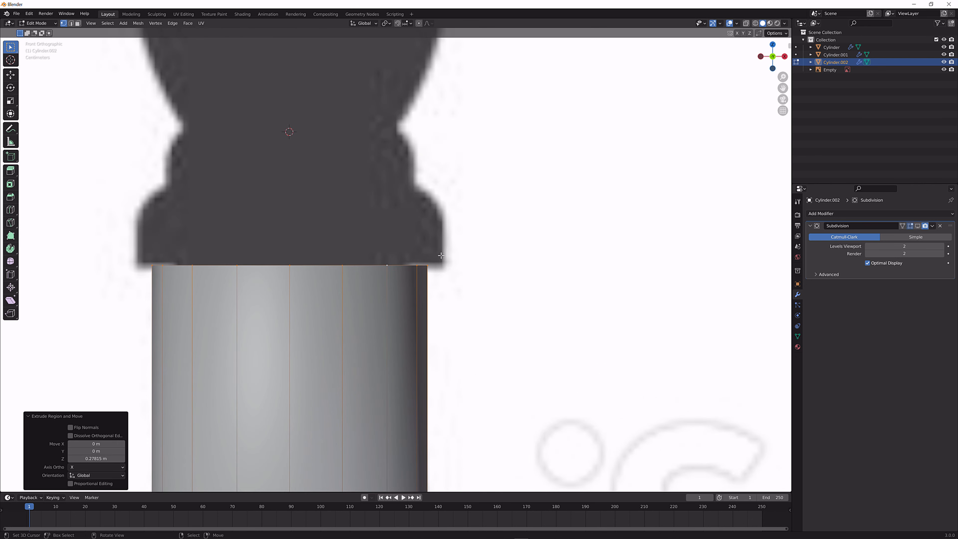
key(g)
key(z)
click(441, 252)
key(s)
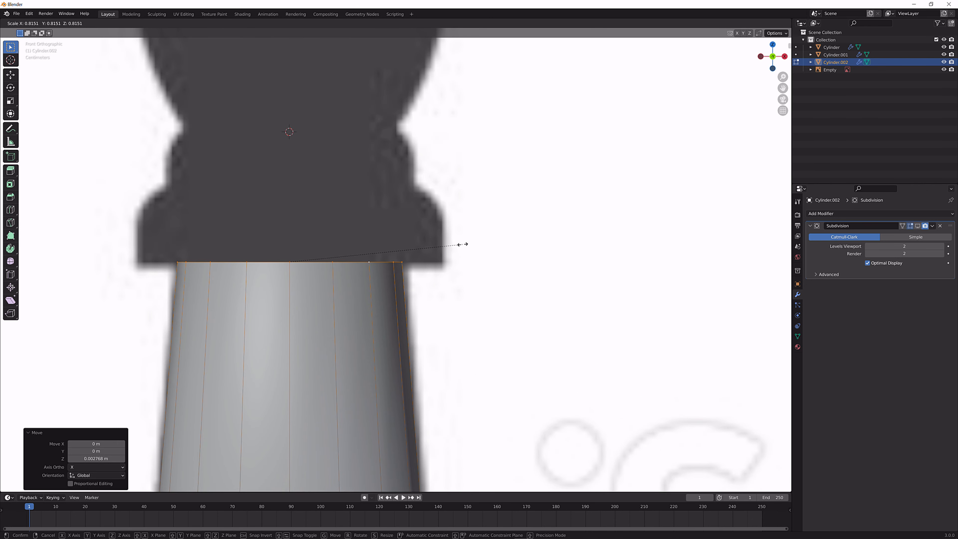
click(467, 245)
Extrude the shaft's top loop outward at scale 1.334 and extrude it up about 0.036 m to form the collar band
key(s)
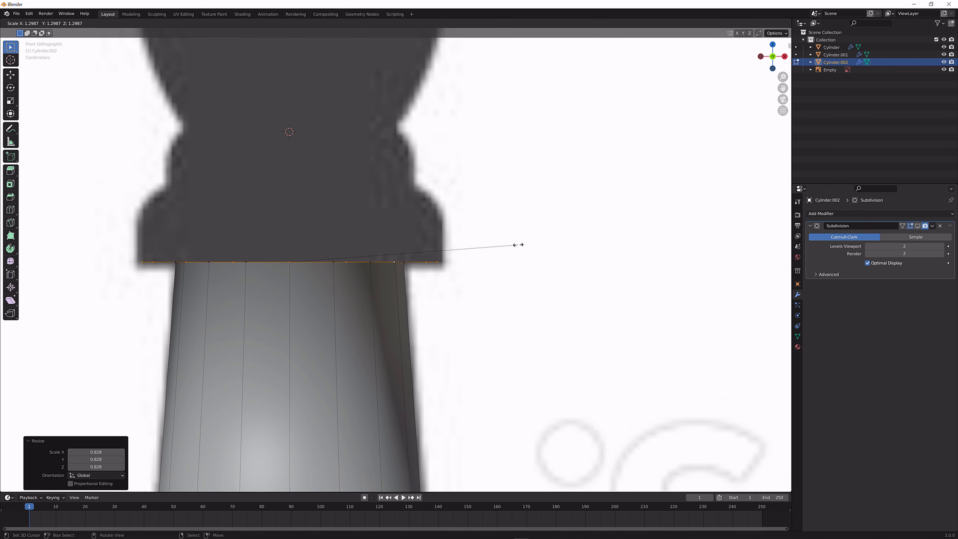
click(524, 244)
key(e)
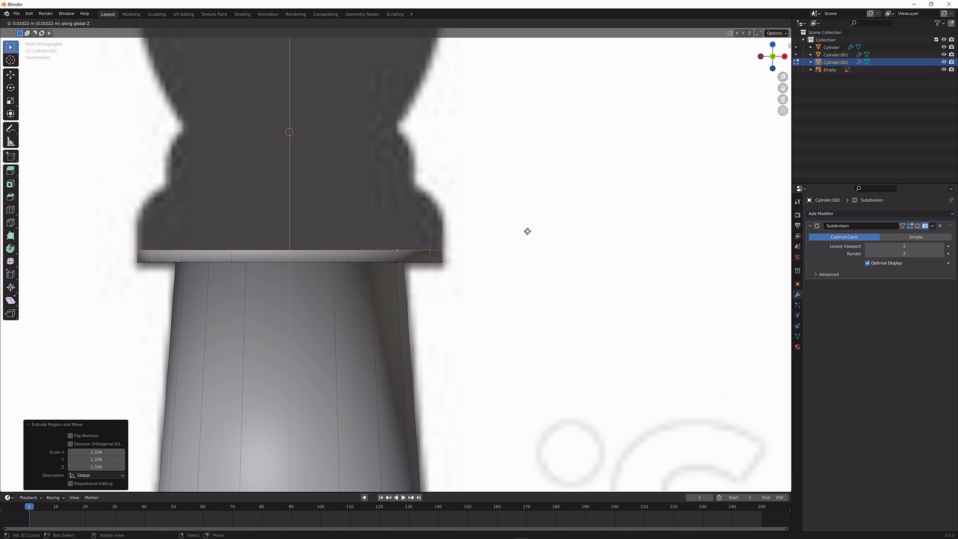
click(533, 203)
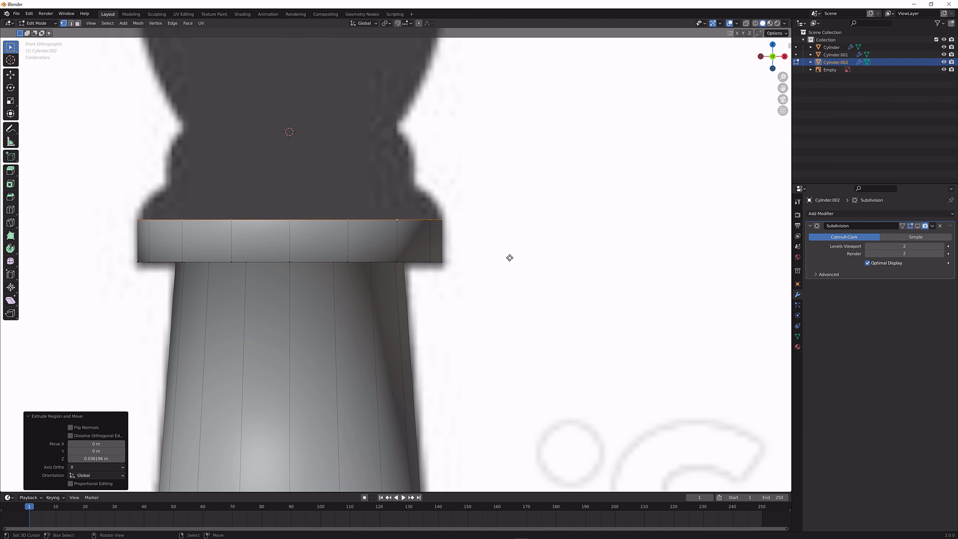
Extrude the collar band's top loop up about 0.027 m and scale it to 0.809 to form the sloped shoulder
key(e)
click(520, 229)
key(s)
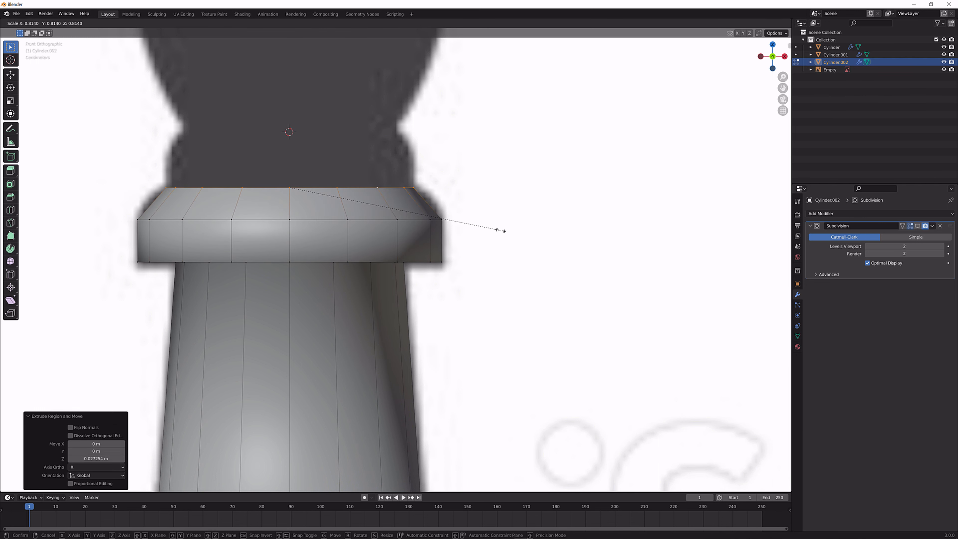
click(501, 231)
Extrude the upper ring about 0.030 m up, and extrude another 0.020 m scaled to 0.857 to reach the bishop's neck
shift+middle_drag(499, 229, 446, 291)
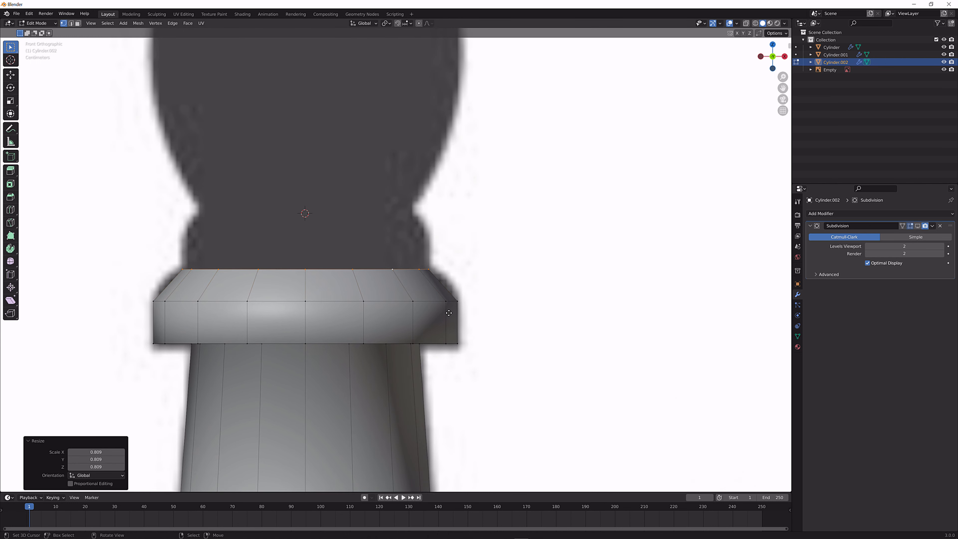
key(e)
click(462, 278)
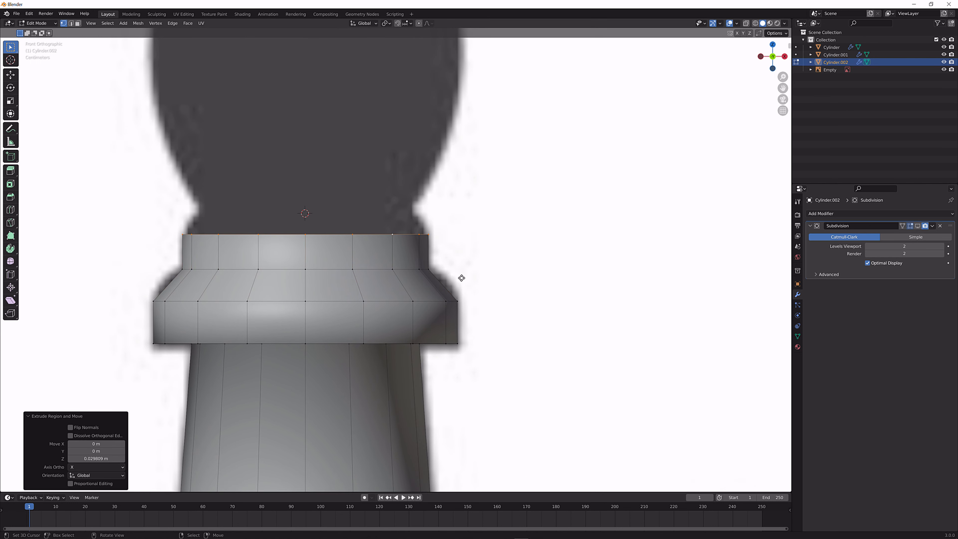
key(e)
click(469, 256)
key(s)
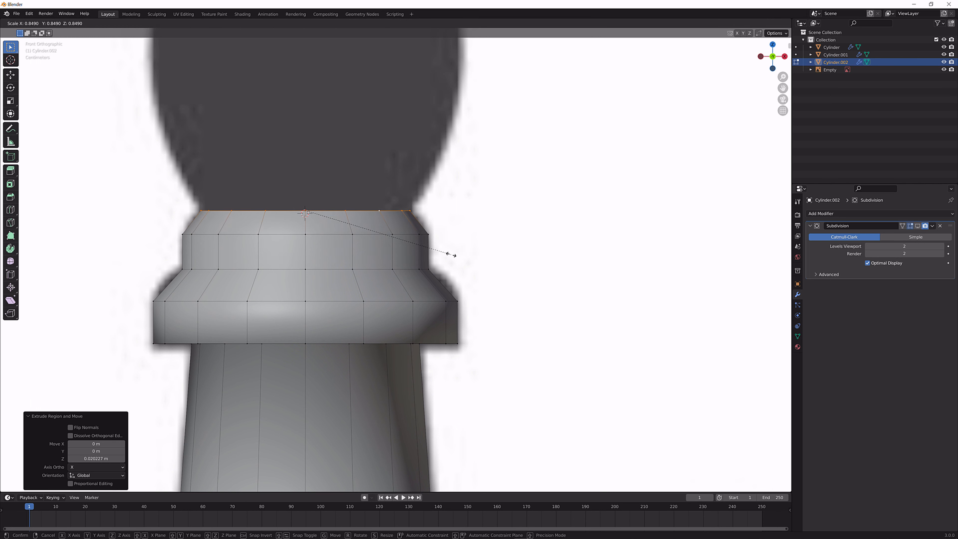
click(453, 255)
Add a loop cut to the upper ring's sloped top, scale it to 1.053 and raise it about 0.0036 m along Z
scroll(440, 230, up, 3)
key(ctrl+r)
click(426, 197)
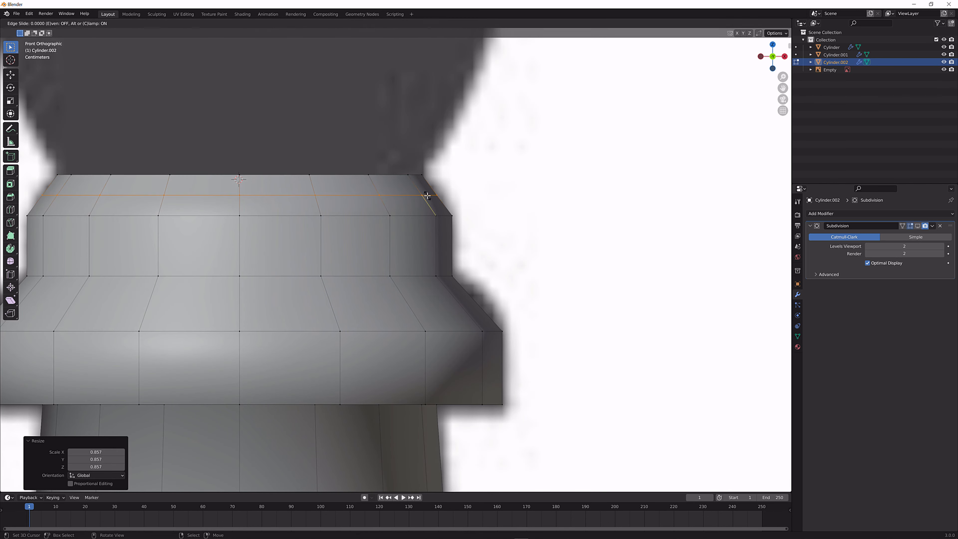
right_click(427, 199)
key(s)
click(485, 202)
key(g)
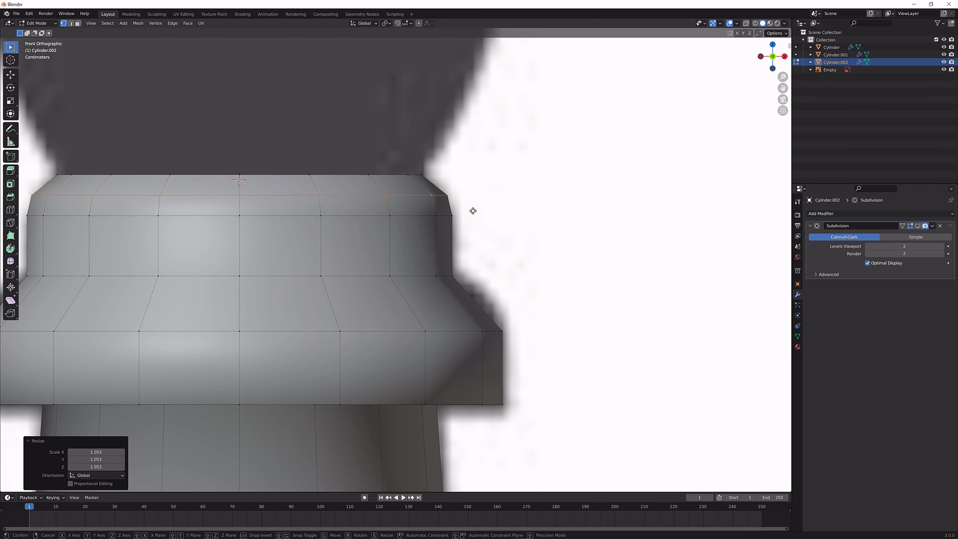
key(z)
click(472, 205)
Add a loop cut to the collar's shoulder slope, slide it upward and scale it to 1.088 to round the profile
key(ctrl+r)
click(479, 302)
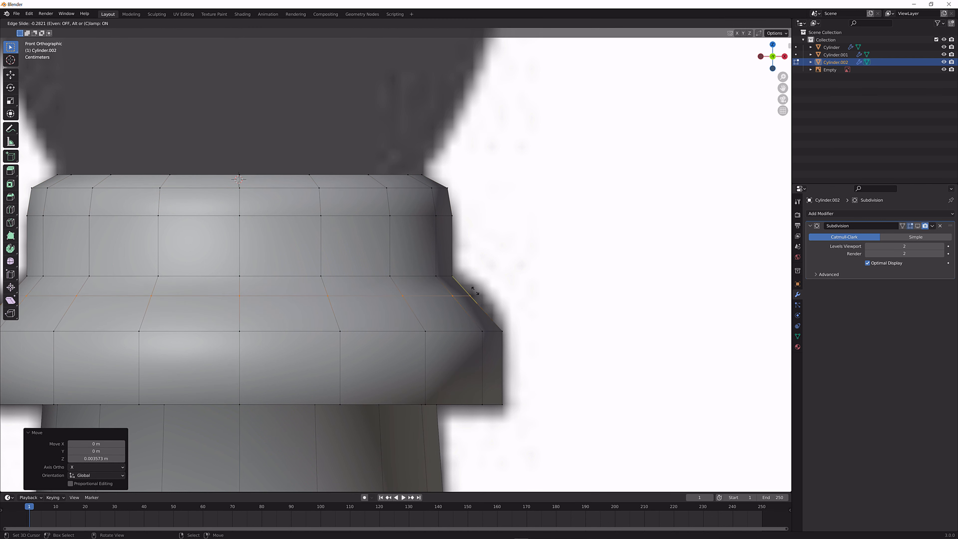
click(477, 283)
key(s)
click(491, 281)
Turn the Subdivision viewport display back on and add a centred shaft loop cut bevelled about 0.54 m wide to both shaft ends
scroll(427, 380, down, 5)
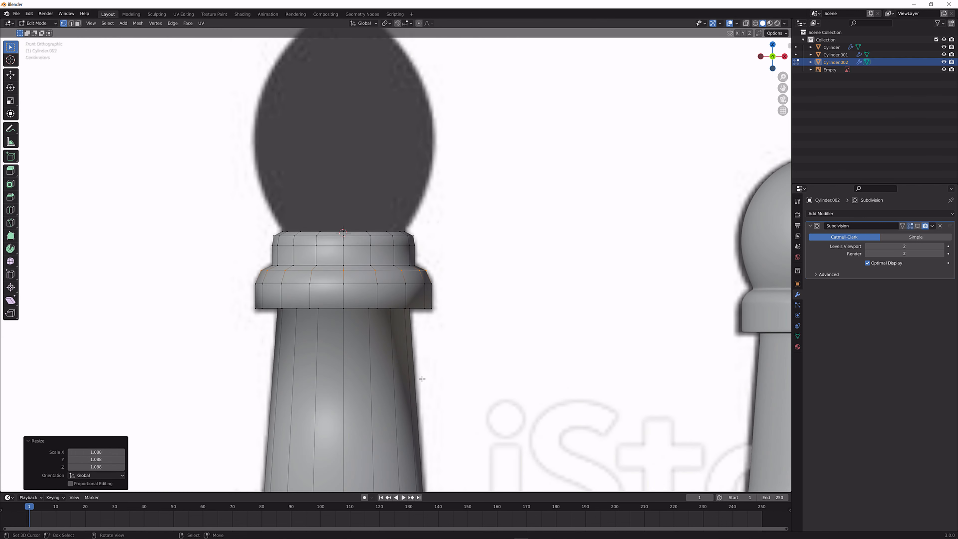
shift+middle_drag(427, 380, 421, 337)
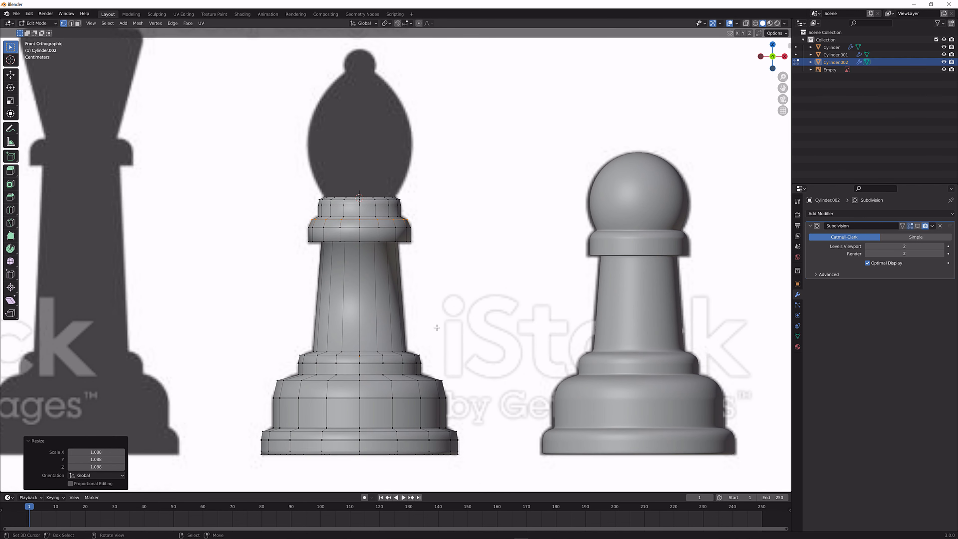
scroll(490, 325, up, 3)
scroll(433, 315, down, 1)
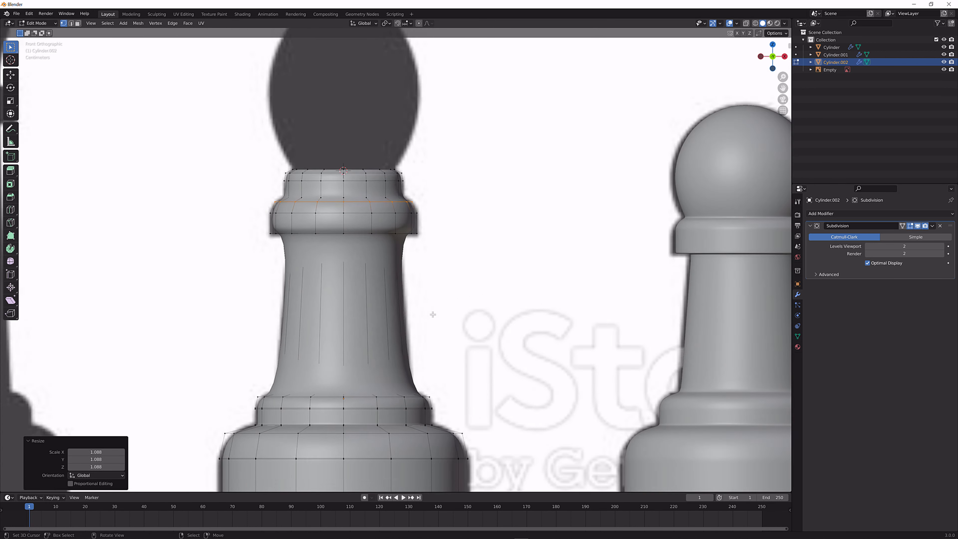
scroll(433, 315, down, 2)
key(ctrl+r)
click(394, 316)
right_click(405, 315)
key(ctrl+b)
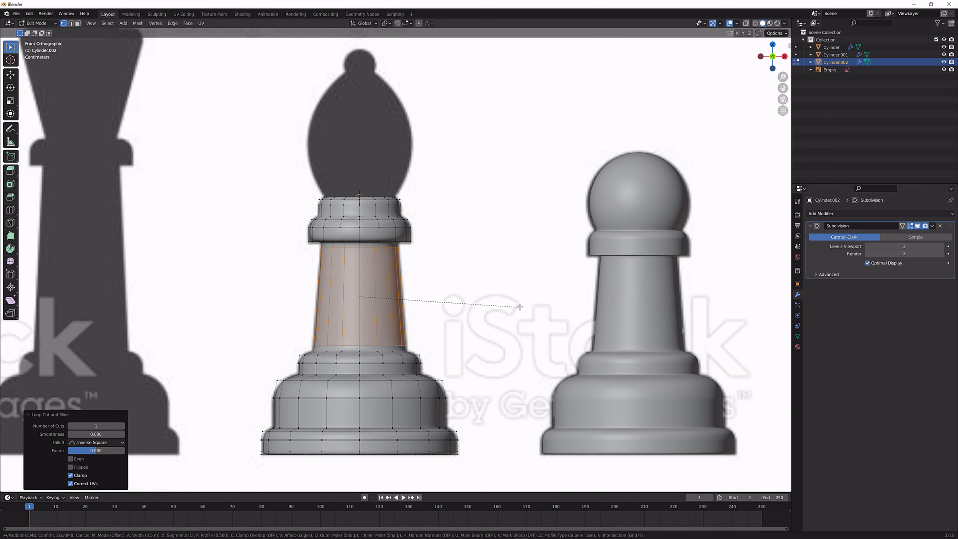
click(523, 307)
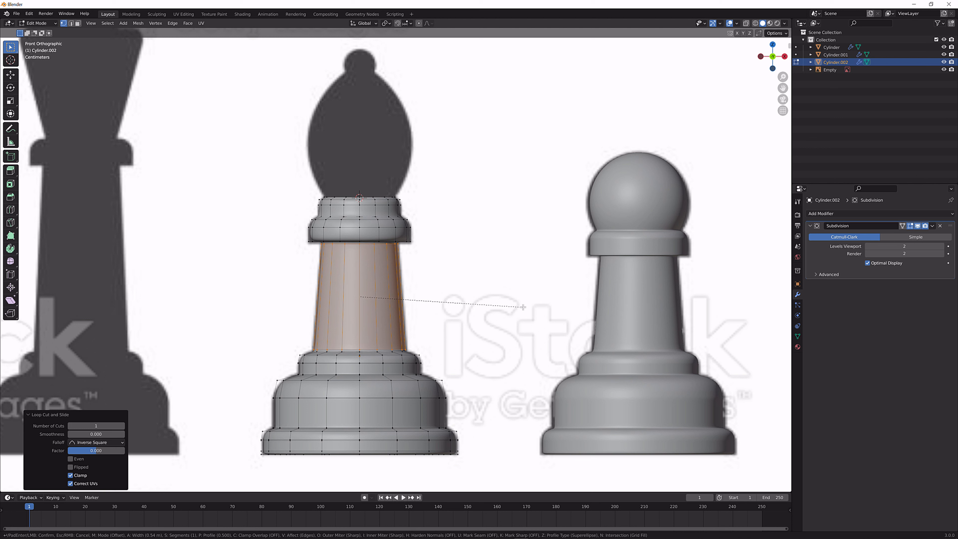
key(alt+a)
right_click(416, 233)
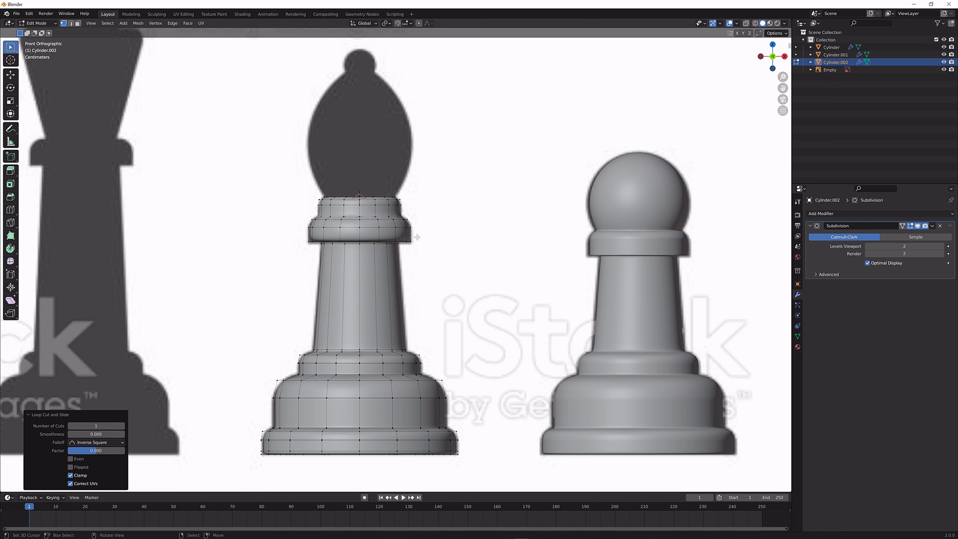
scroll(419, 238, up, 4)
key(ctrl+z)
Add a centred loop cut around the collar band and bevel it 0.0655 m wide to sharpen the band's edges
key(ctrl+r)
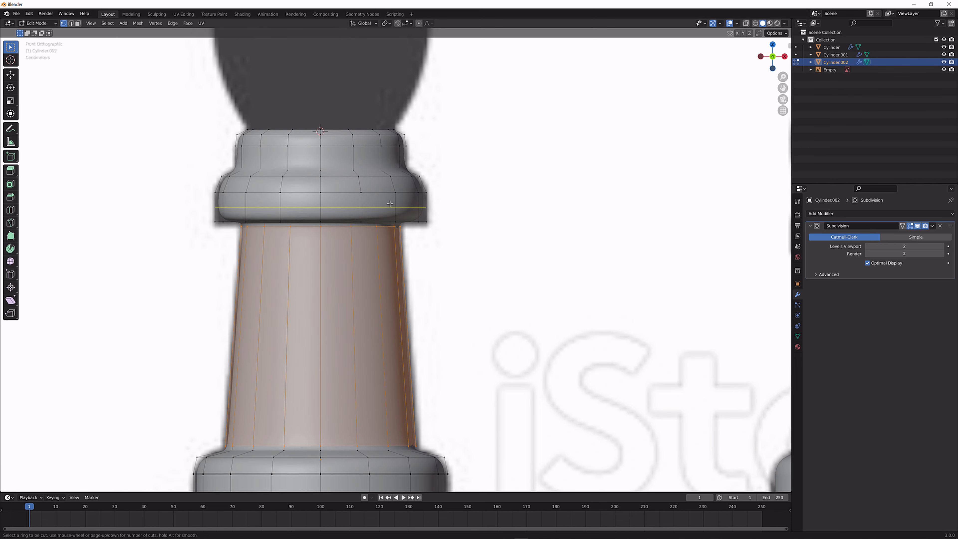
click(411, 208)
right_click(411, 209)
scroll(453, 203, up, 2)
key(ctrl+b)
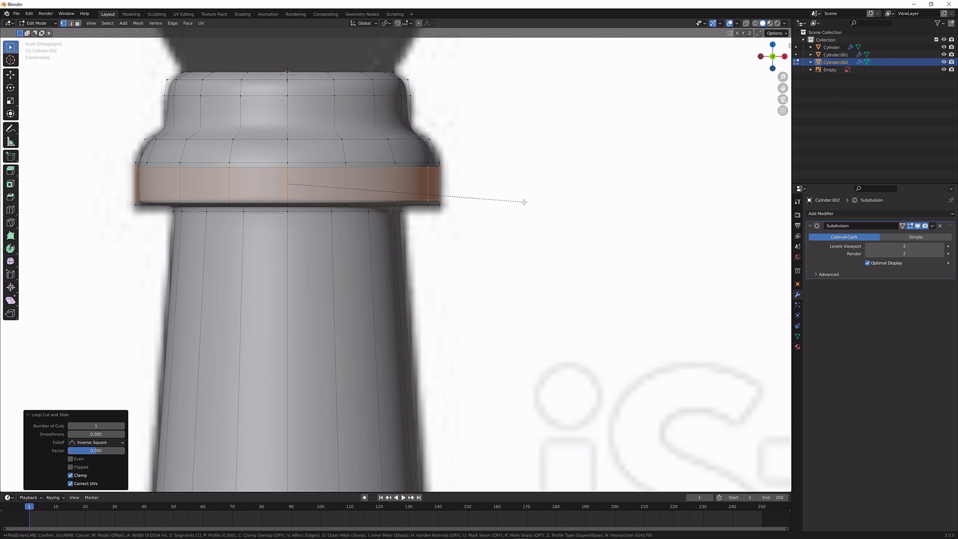
click(524, 201)
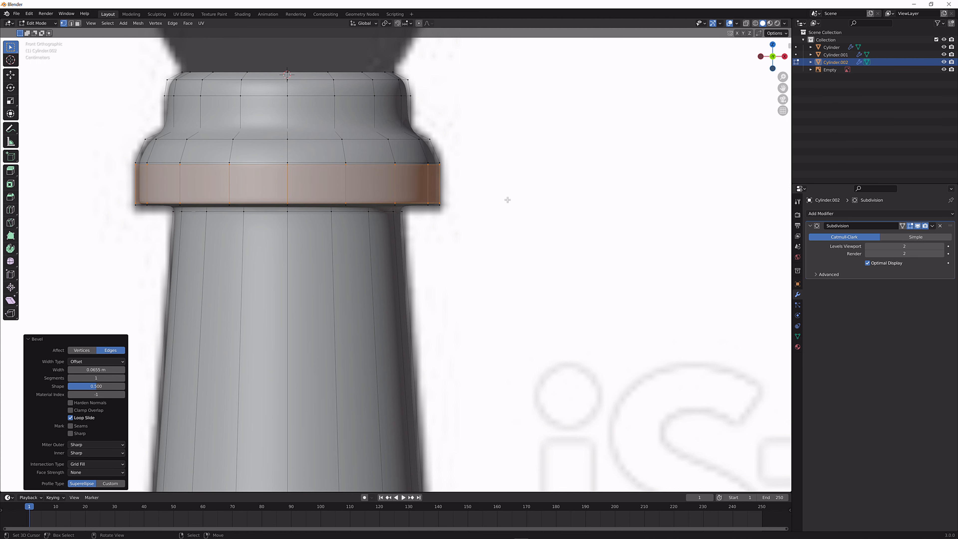
Adjust the height of the collar band's lower support loop along Z
alt+right_click(381, 202)
key(g)
key(z)
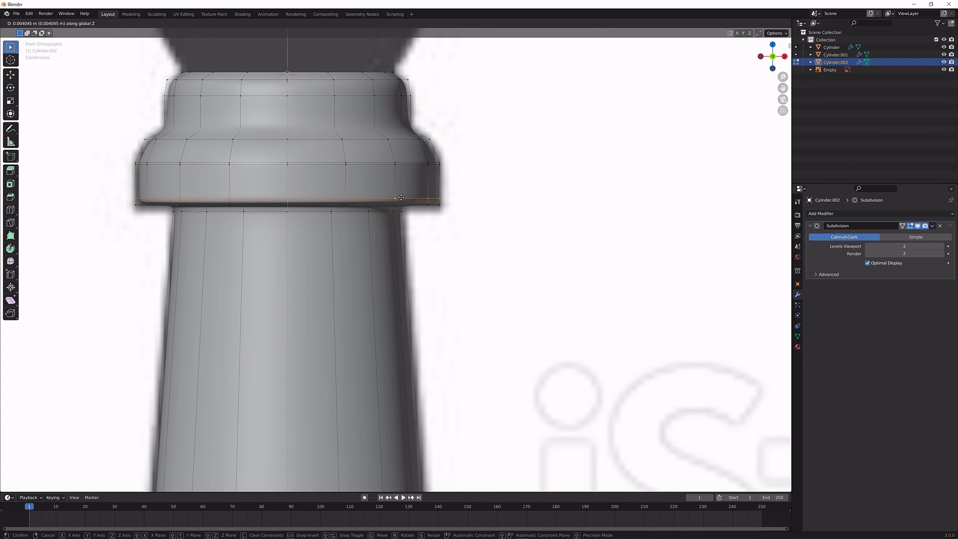
click(400, 205)
Add a loop cut around the collar's underside, bevel it towards both rims and return to Object Mode
middle_drag(400, 205, 398, 208)
key(ctrl+b)
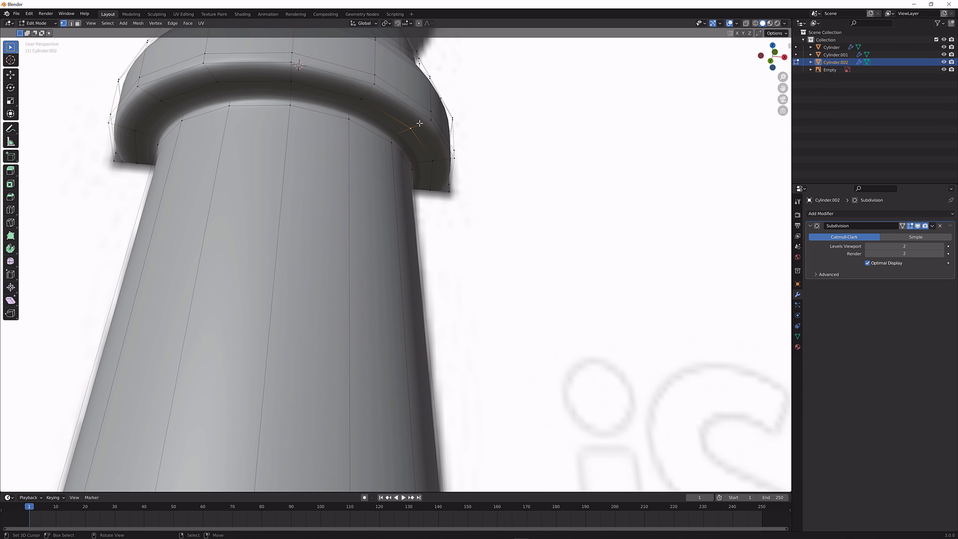
key(Escape)
alt+click(421, 143)
key(ctrl+b)
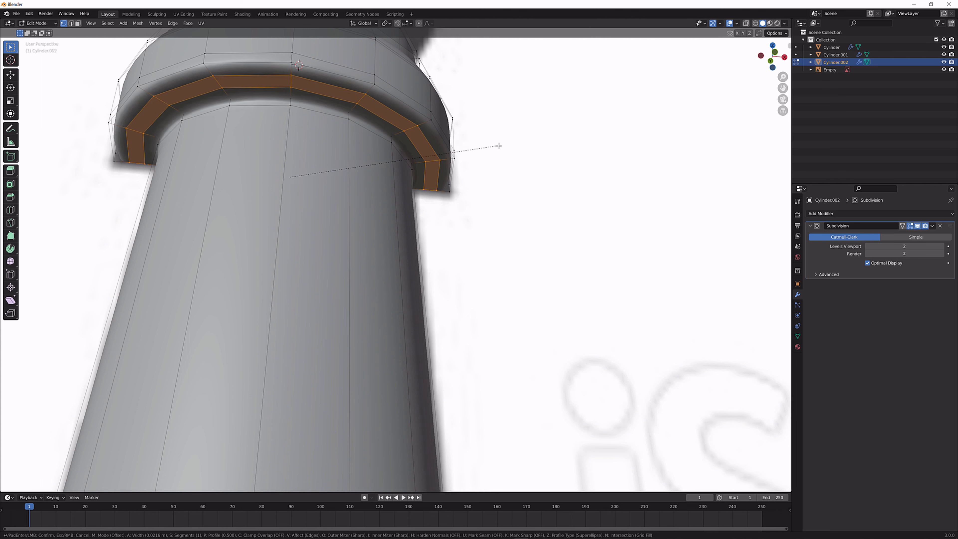
click(503, 145)
key(Tab)
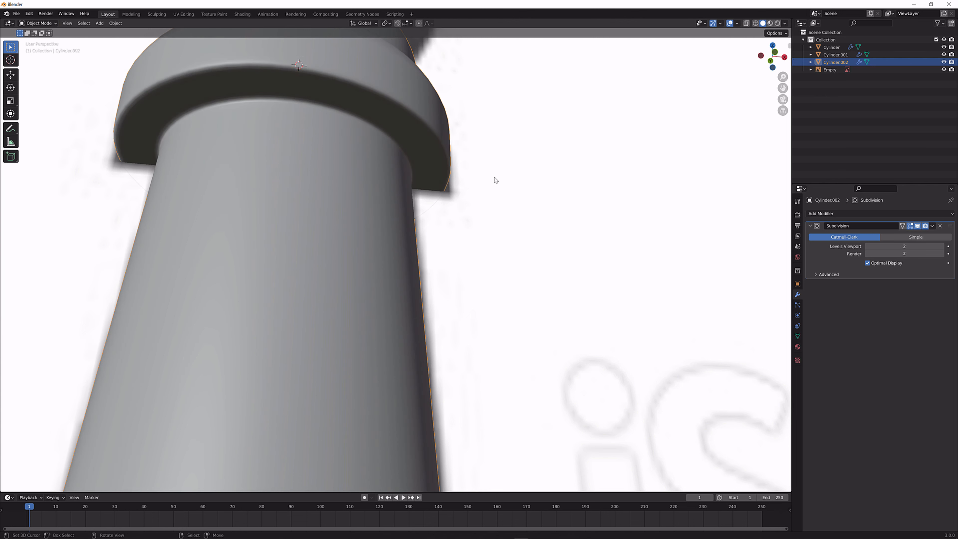
Add a centred loop cut around the neck band above the collar, bevel it about 0.047 m wide and return to Object Mode
scroll(495, 184, down, 6)
middle_drag(487, 196, 486, 227)
scroll(396, 227, up, 1)
key(Tab)
scroll(394, 230, up, 1)
key(ctrl+r)
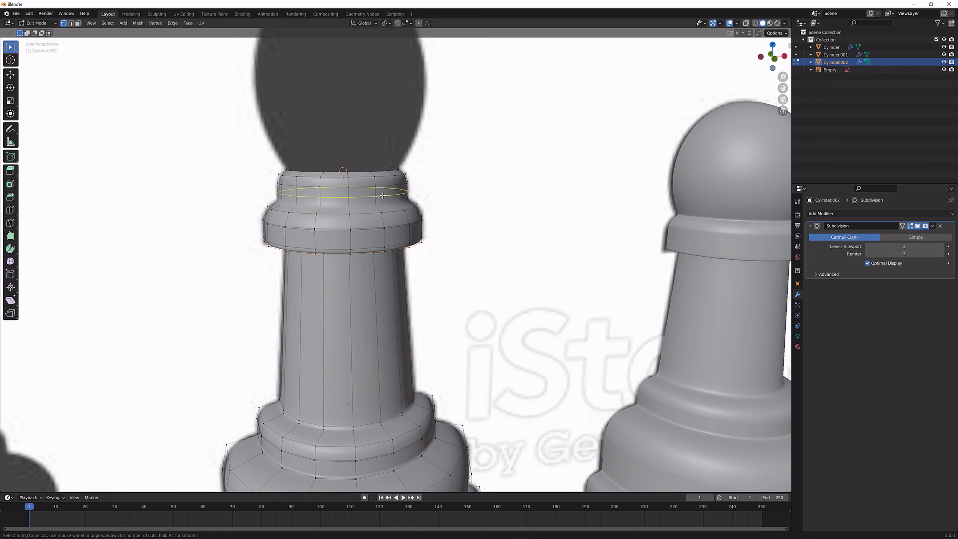
click(393, 195)
right_click(392, 196)
key(ctrl+b)
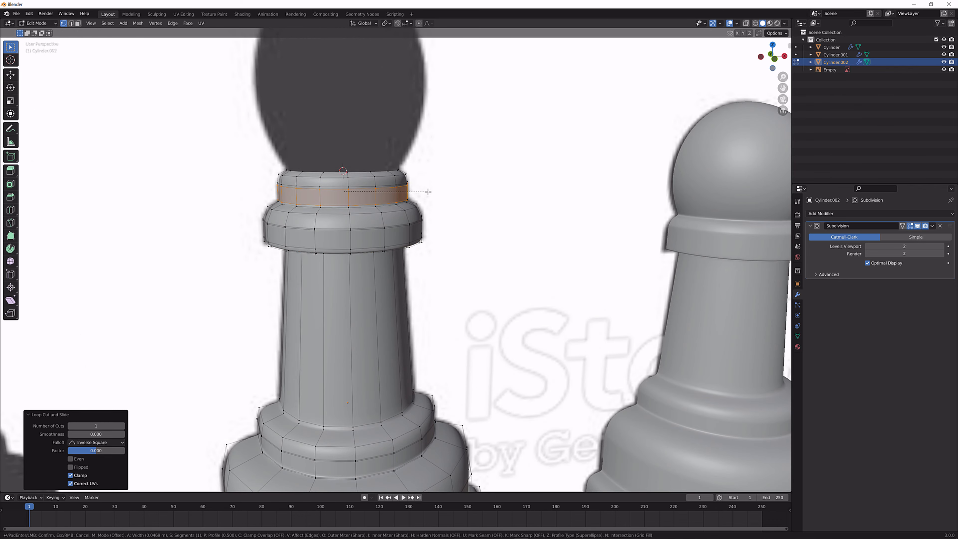
click(428, 192)
key(Tab)
scroll(429, 212, down, 2)
middle_drag(428, 212, 395, 228)
In Edit Mode, select the neck's open top edge loop and snap the 3D cursor to its centre
key(Tab)
scroll(395, 229, up, 2)
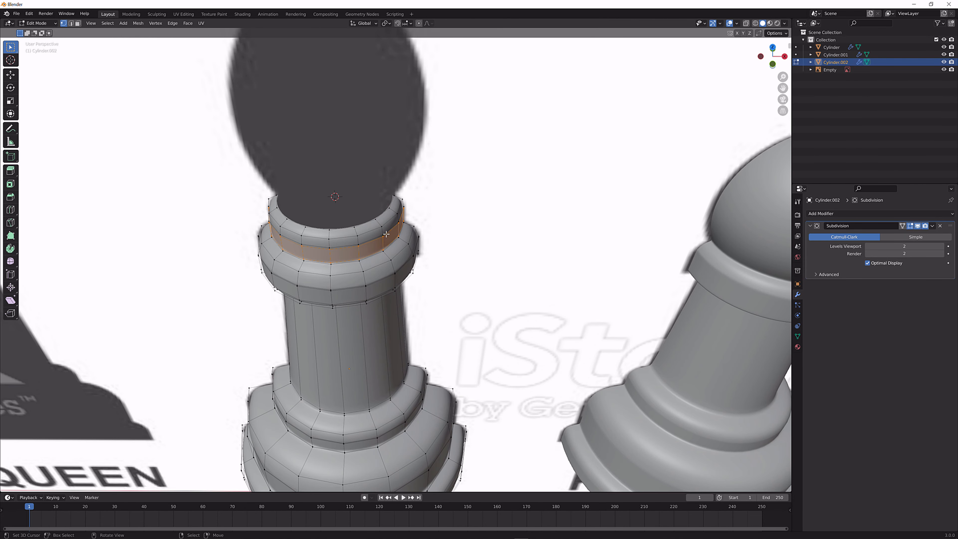
key(alt+a)
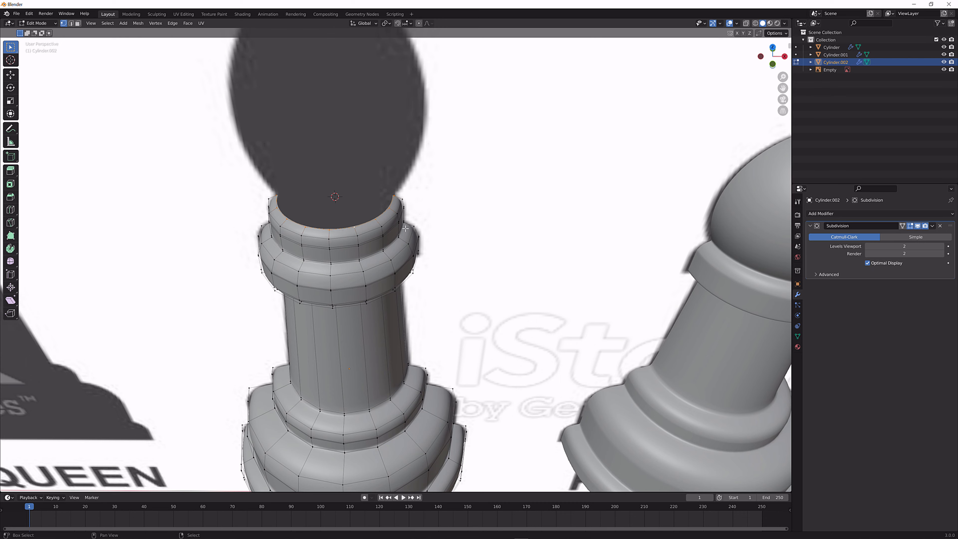
middle_drag(406, 228, 386, 238)
scroll(387, 253, down, 4)
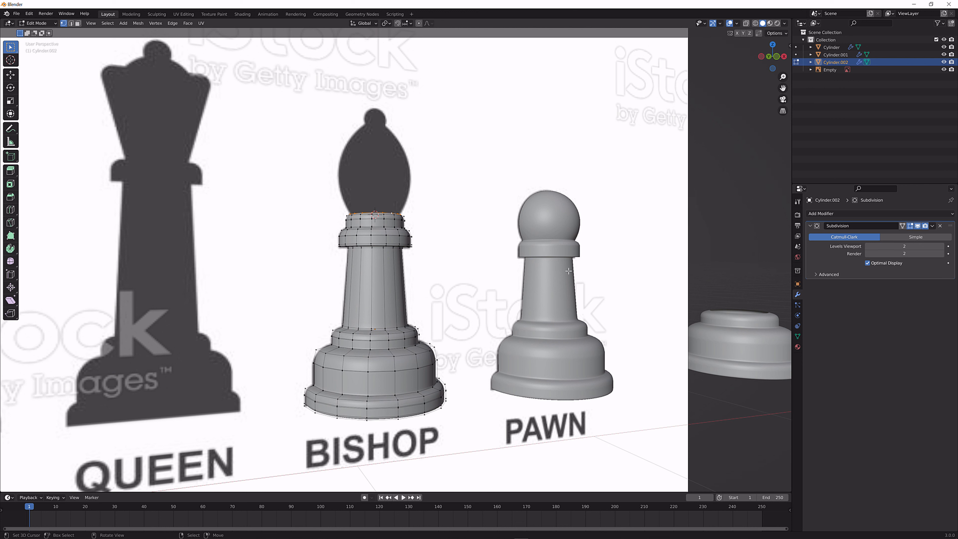
middle_drag(416, 252, 387, 315)
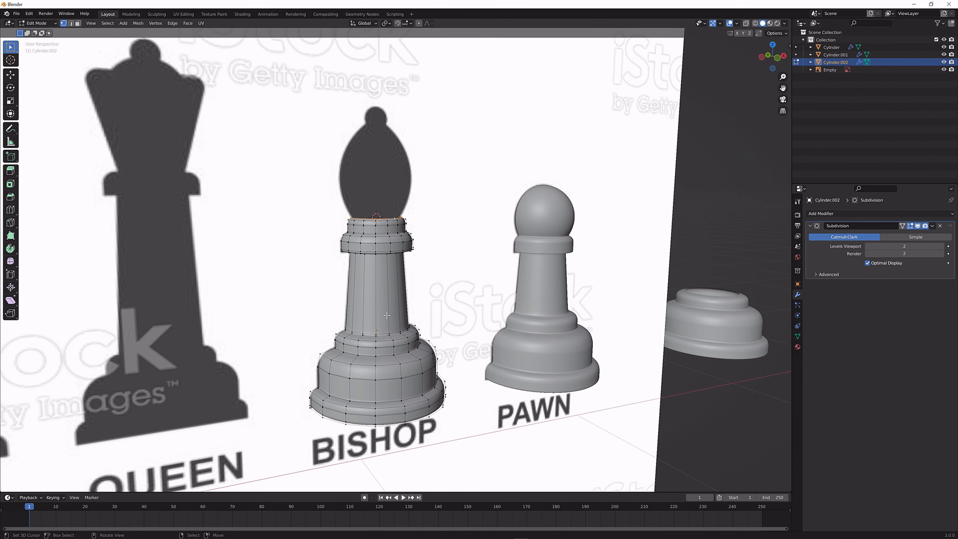
middle_drag(379, 266, 380, 267)
middle_drag(472, 247, 474, 249)
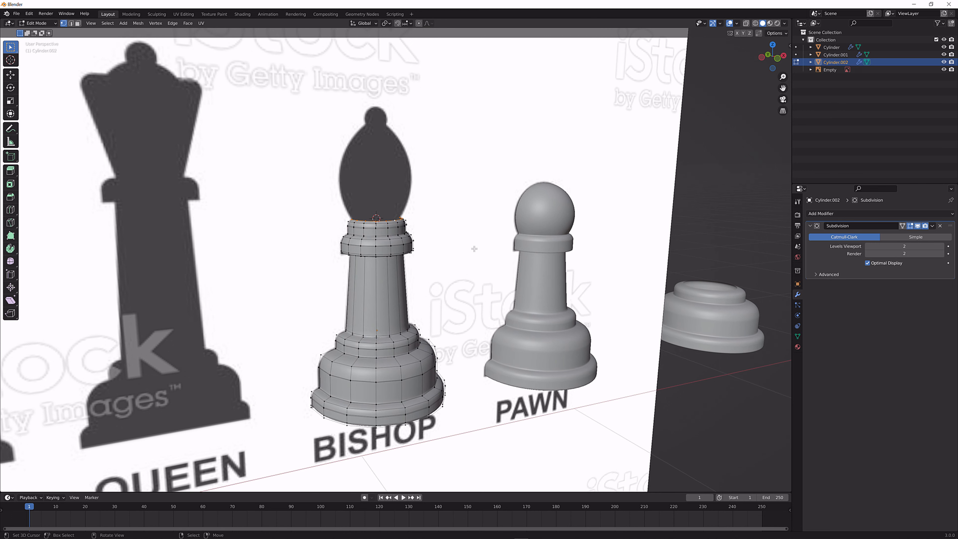
middle_drag(542, 260, 493, 252)
scroll(404, 253, up, 3)
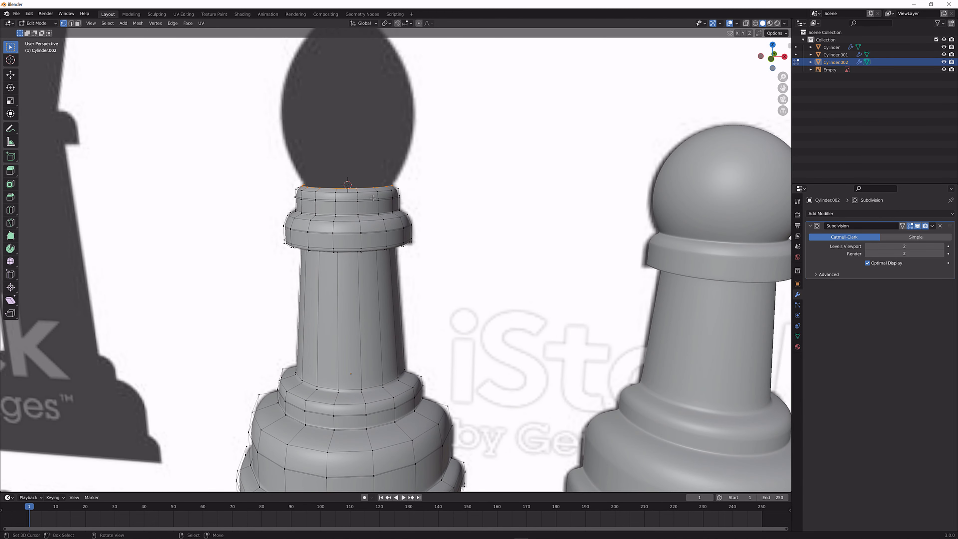
middle_drag(373, 198, 329, 228)
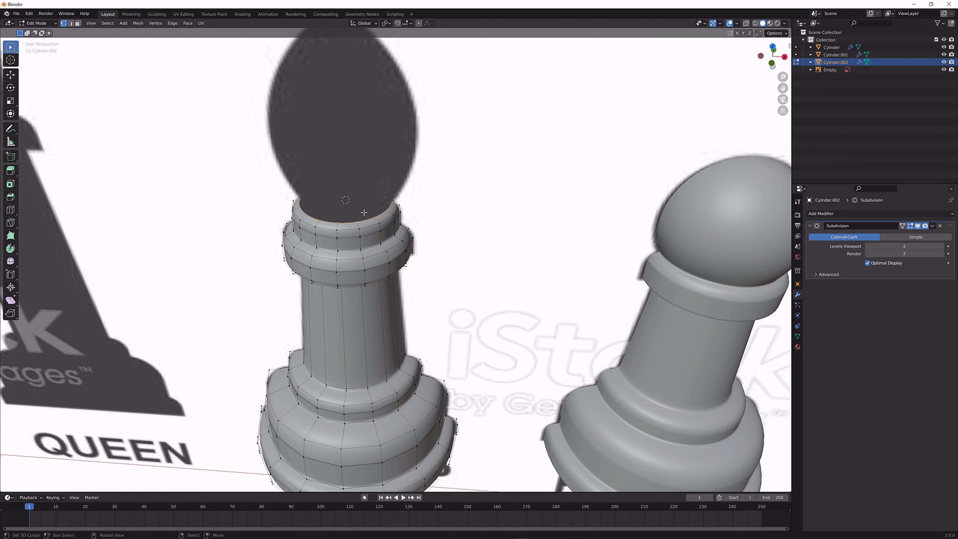
key(shift+s)
click(363, 242)
Add a UV sphere at the 3D cursor in front view and scale it to 0.17
middle_drag(359, 241, 363, 231)
key(shift+a)
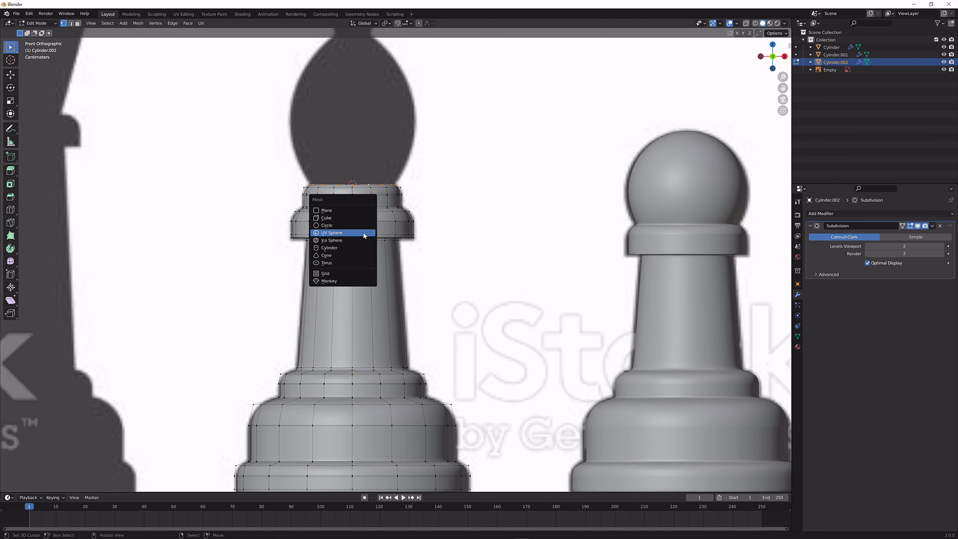
click(359, 233)
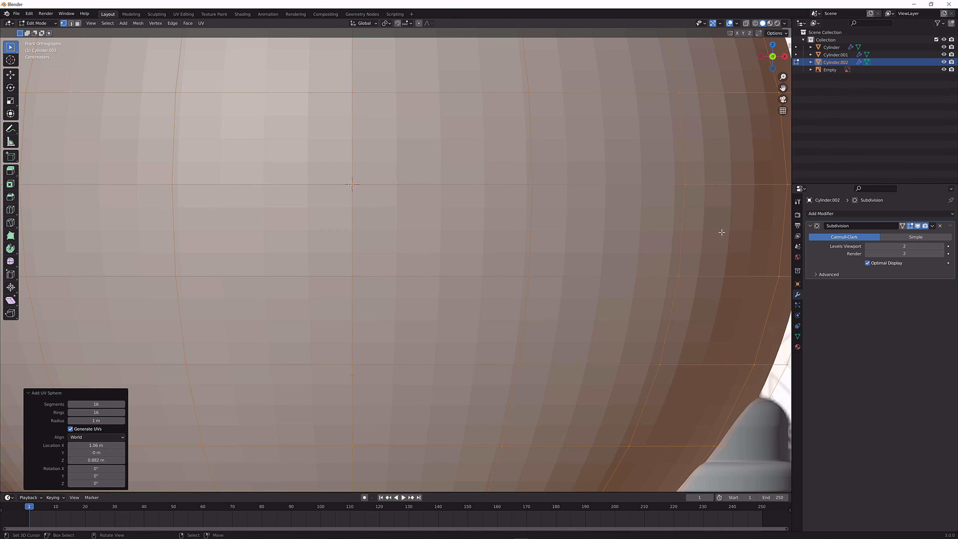
key(s)
click(415, 174)
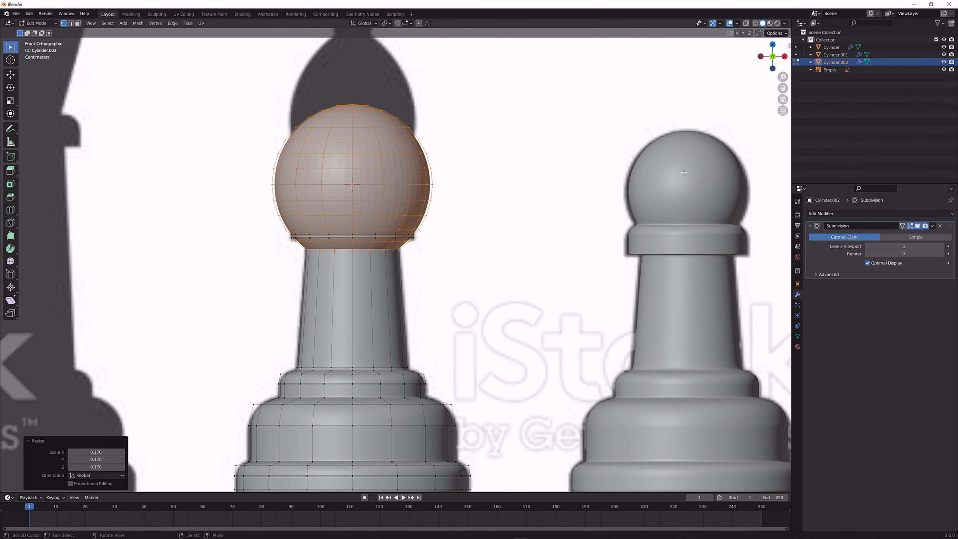
Show the mesh as see-through wireframe, raise the sphere about 0.134 m along Z and scale it by 0.795 to the silhouette's width
scroll(613, 206, down, 1)
shift+middle_drag(522, 141, 540, 199)
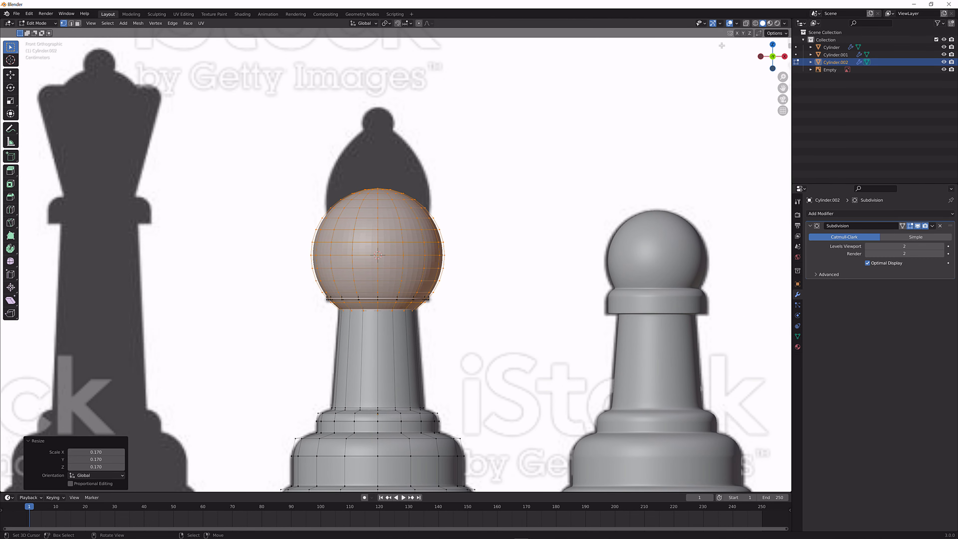
click(747, 23)
scroll(500, 285, up, 4)
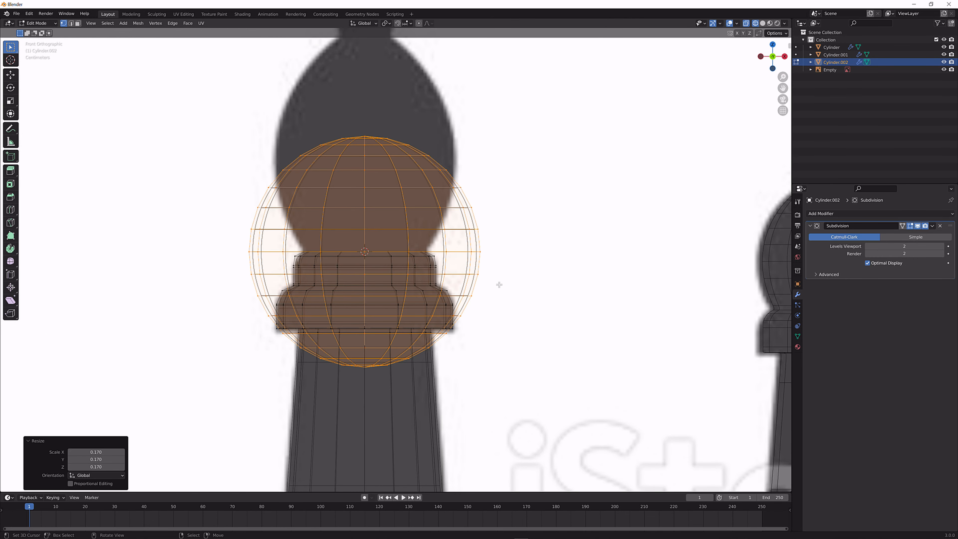
scroll(503, 285, down, 2)
key(g)
key(z)
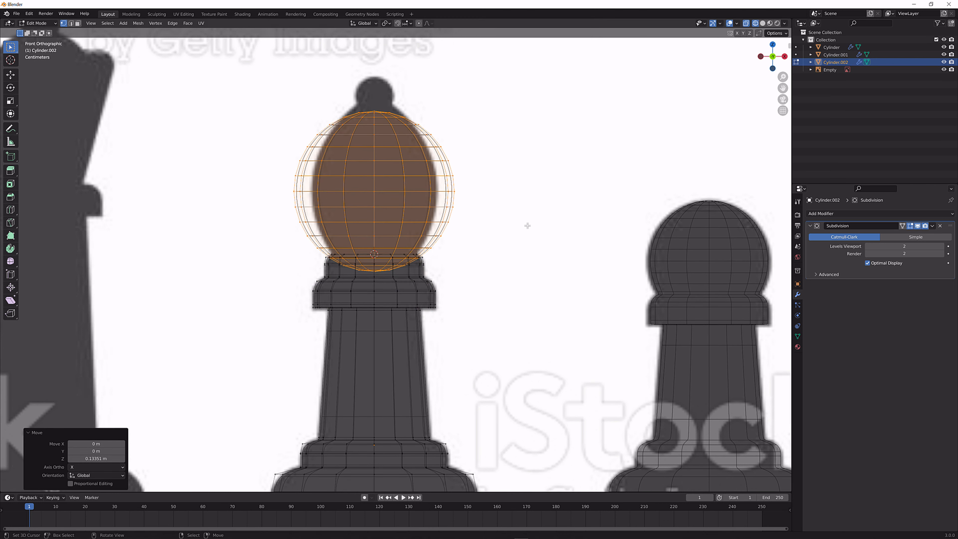
click(526, 222)
key(s)
click(516, 228)
scroll(515, 263, up, 6)
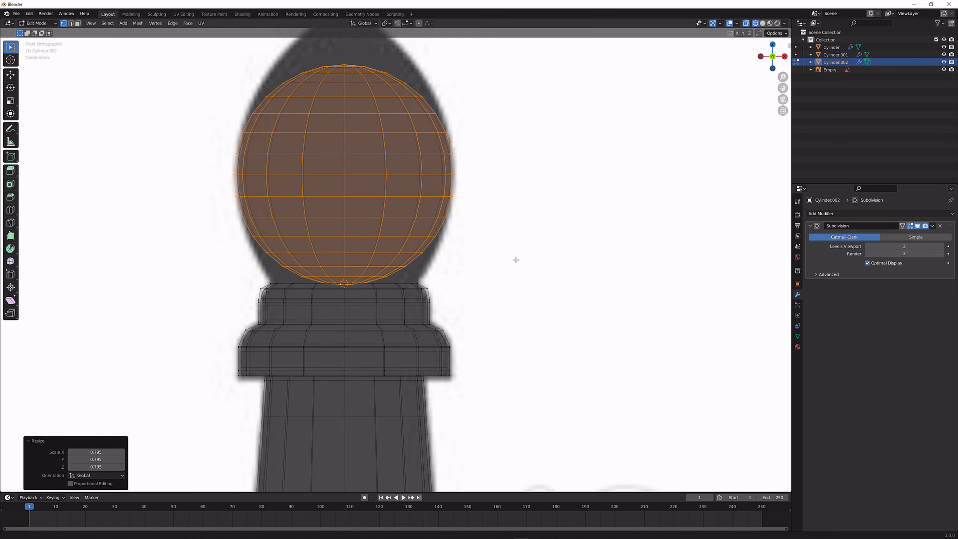
Scale the sphere by 0.958 and move it up about 0.008 m along Z to align with the silhouette's widest part
key(s)
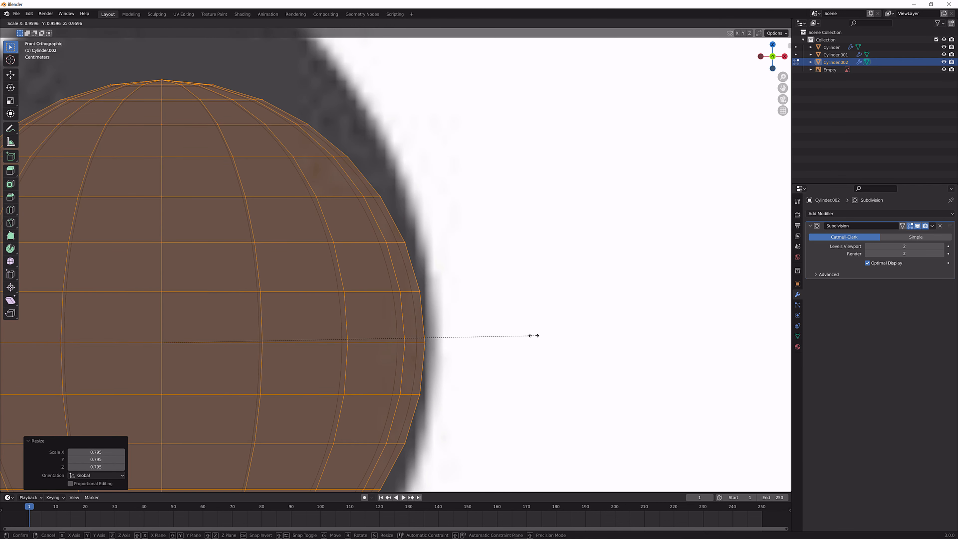
click(534, 334)
key(g)
key(z)
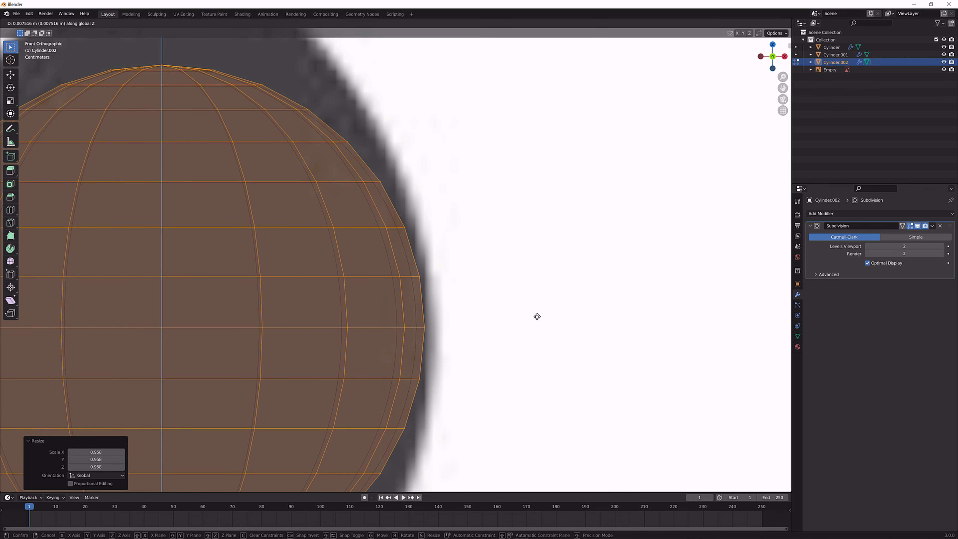
click(532, 316)
scroll(503, 312, down, 5)
Stretch the sphere by 1.415 along Z into the bishop's egg-shaped head and check its vertical fit
key(s)
key(z)
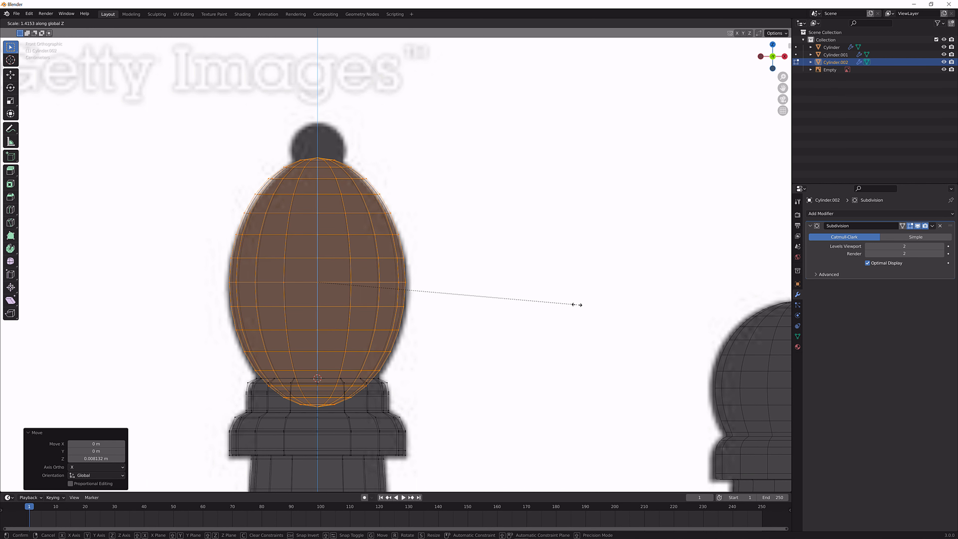
click(577, 305)
key(g)
key(z)
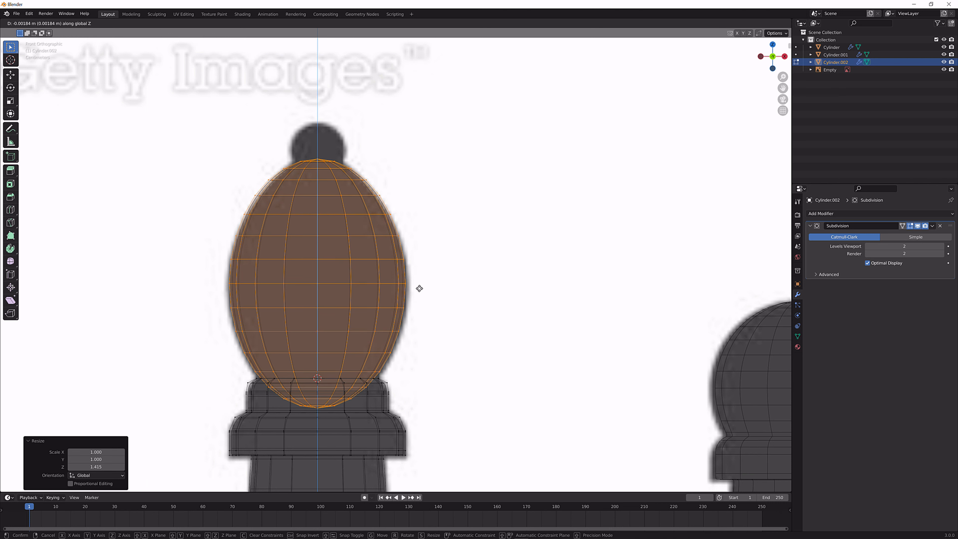
click(420, 287)
Refine the head with scales of 1.023, 1.024 along Z and 0.968, and lower it about 0.0048 m along Z
key(s)
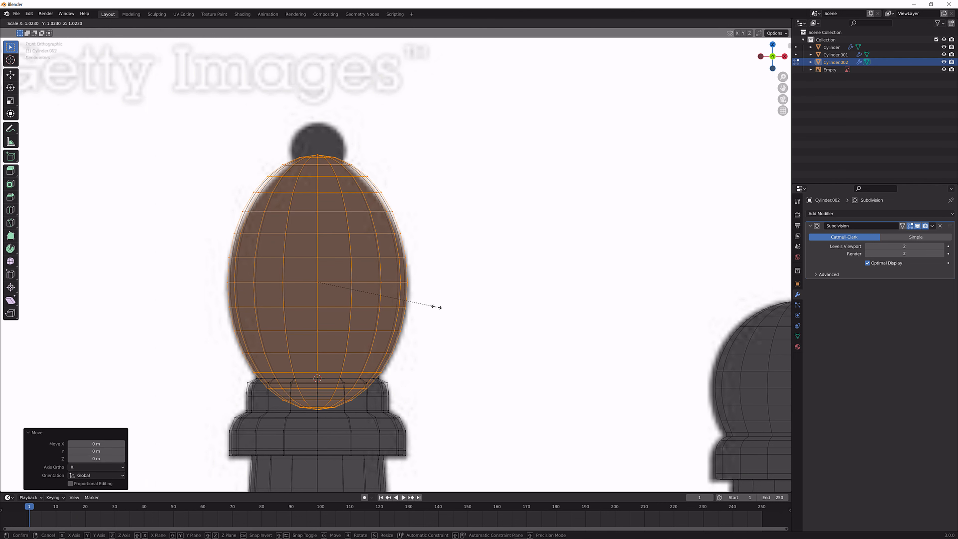
click(437, 307)
key(s)
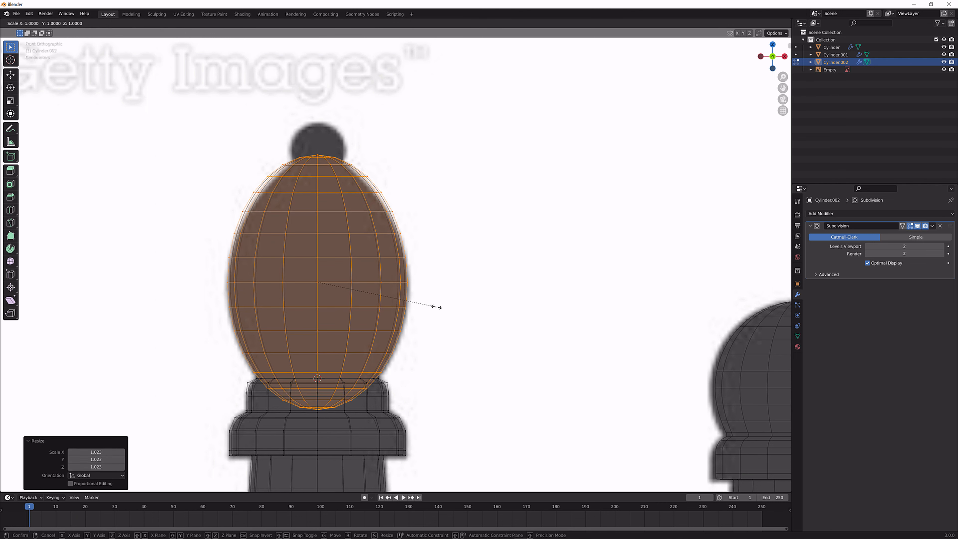
key(z)
click(439, 307)
key(s)
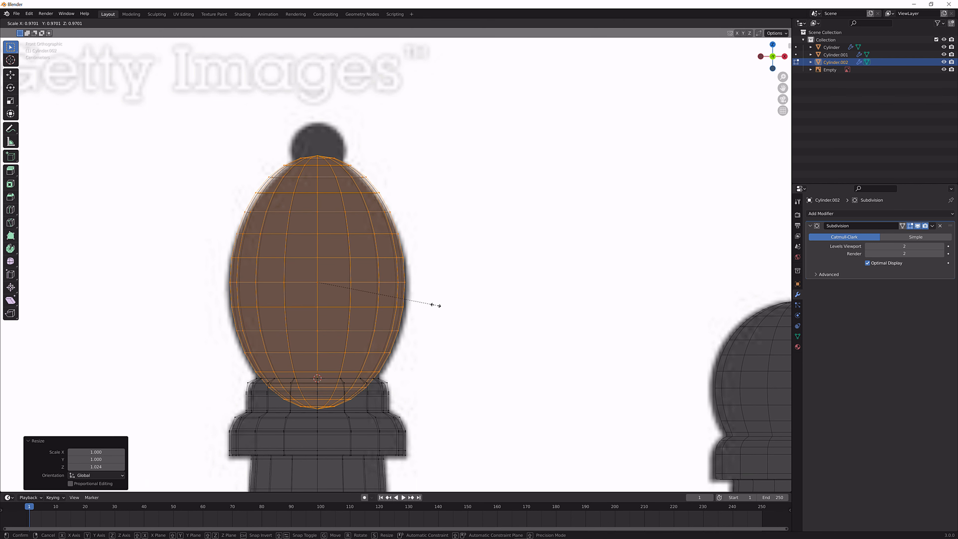
click(436, 306)
key(g)
key(z)
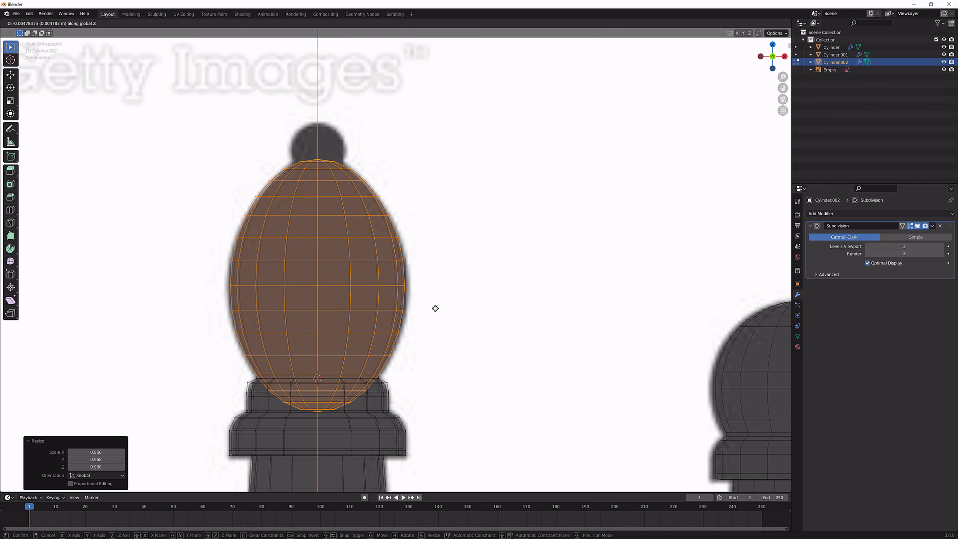
click(436, 308)
Widen the head by 1.02 in X and Y only to match the silhouette's sides
scroll(437, 328, up, 1)
key(s)
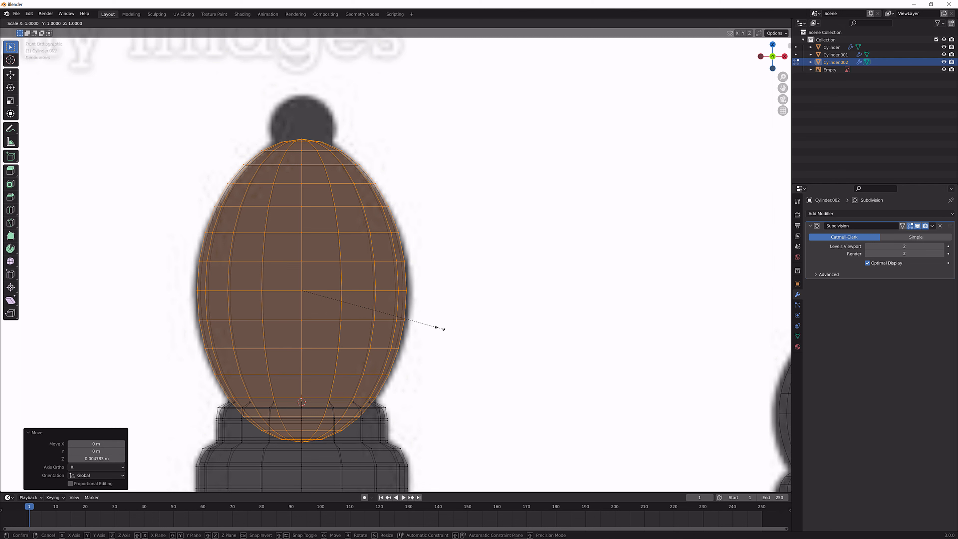
key(shift+z)
click(443, 328)
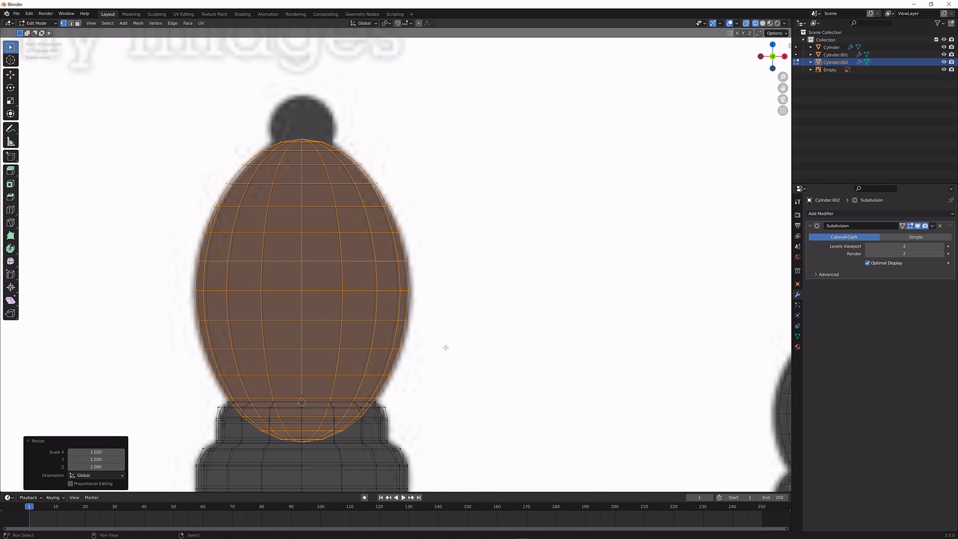
Try to lower the head about 0.005 m along Z so that one of its edge rings meets the neck rim
scroll(445, 347, up, 4)
scroll(481, 282, up, 4)
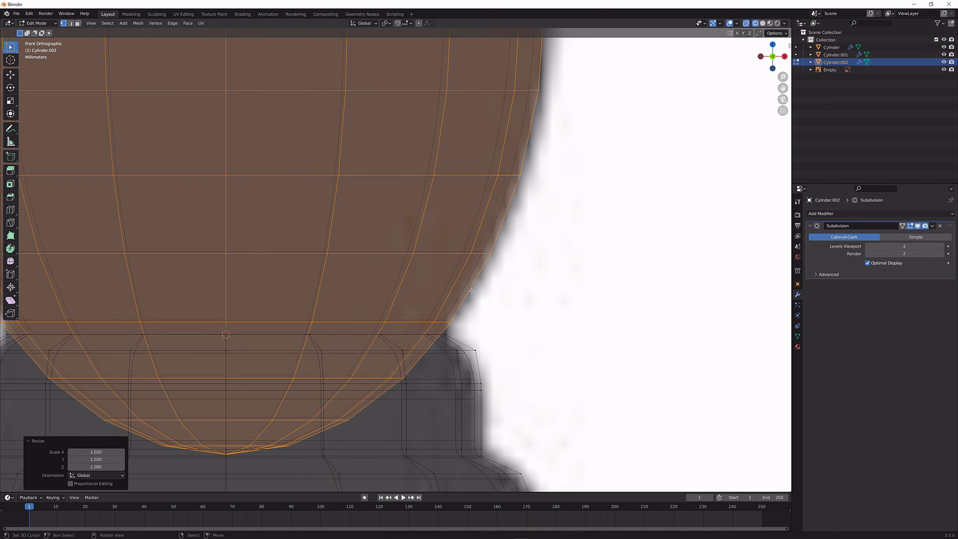
scroll(463, 314, down, 2)
shift+scroll(453, 288, down, 3)
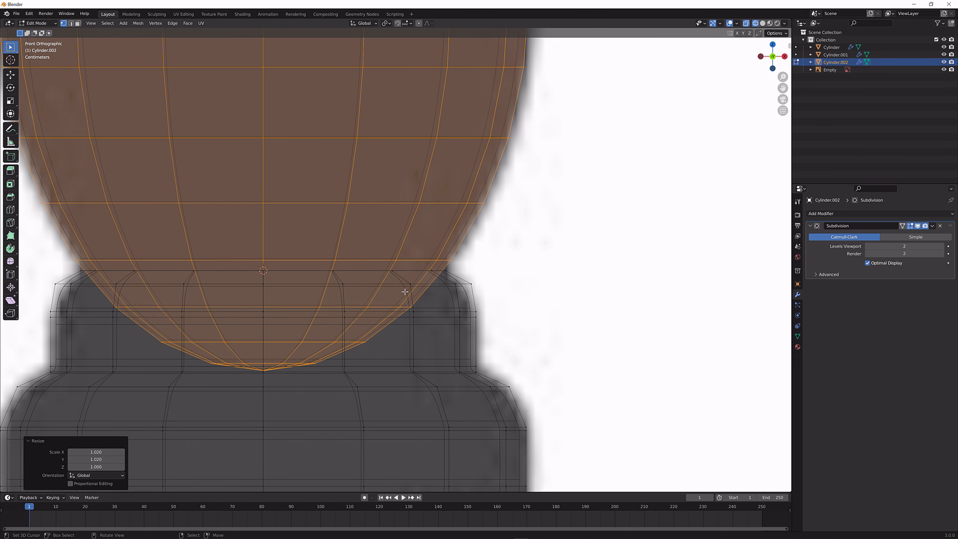
key(g)
key(z)
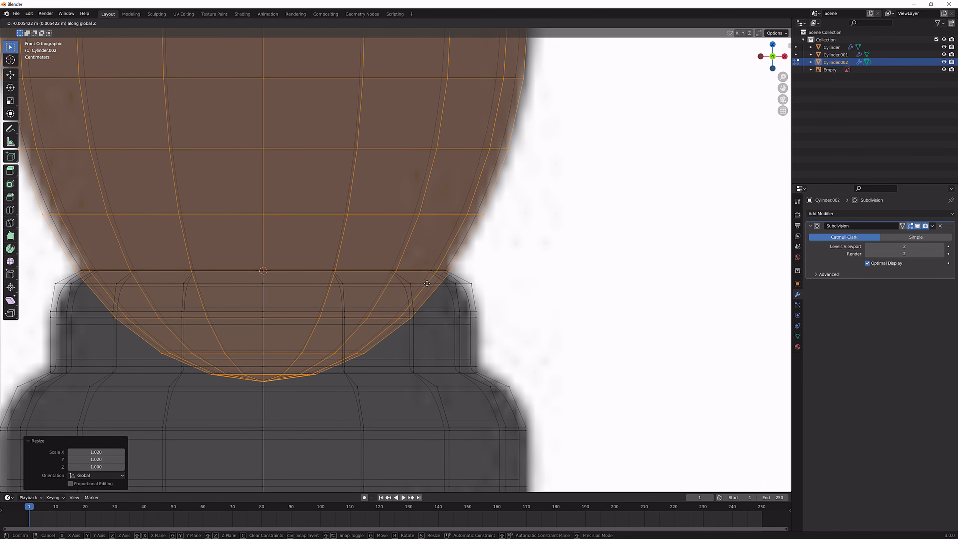
click(427, 283)
scroll(427, 283, down, 7)
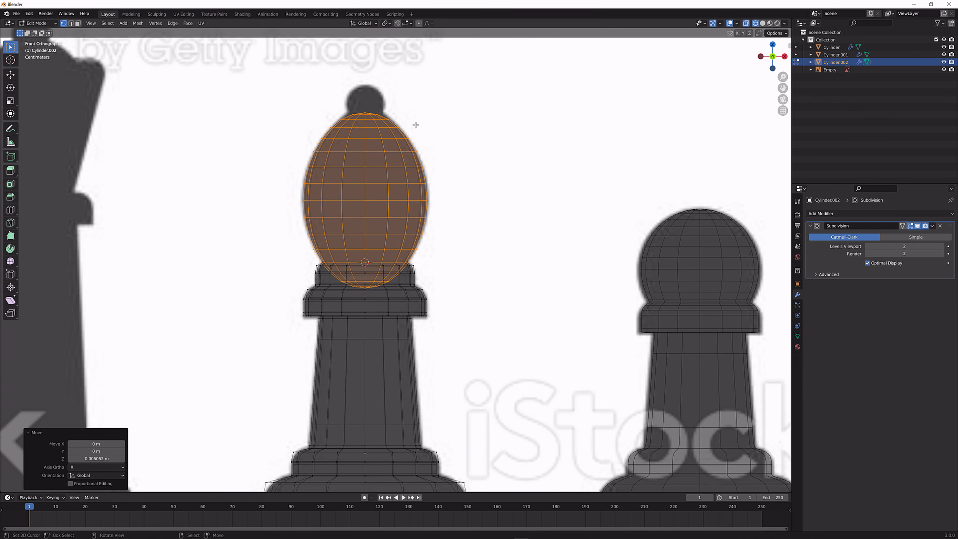
Add a loop cut around the head's lower part and slide it up level with the neck's top rim
scroll(415, 125, up, 1)
scroll(432, 165, up, 3)
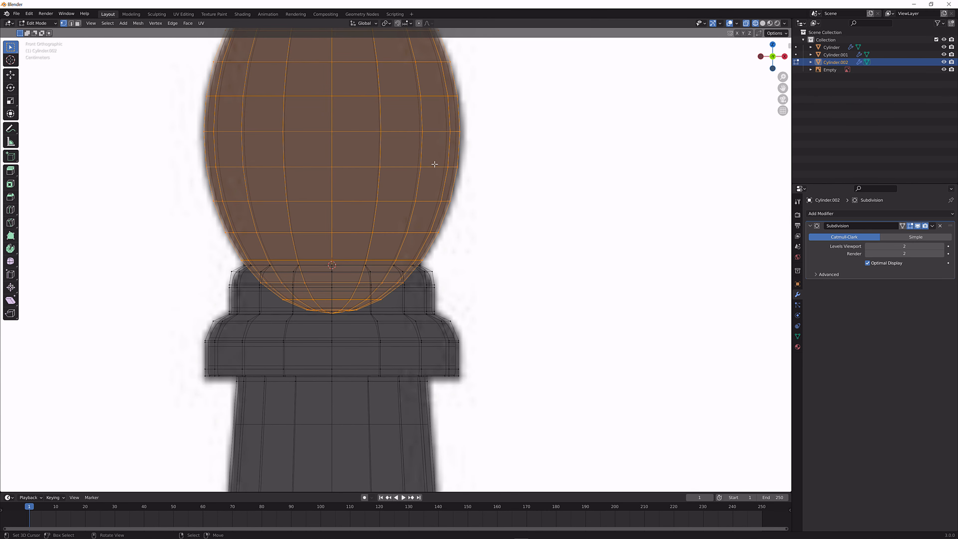
scroll(424, 208, up, 3)
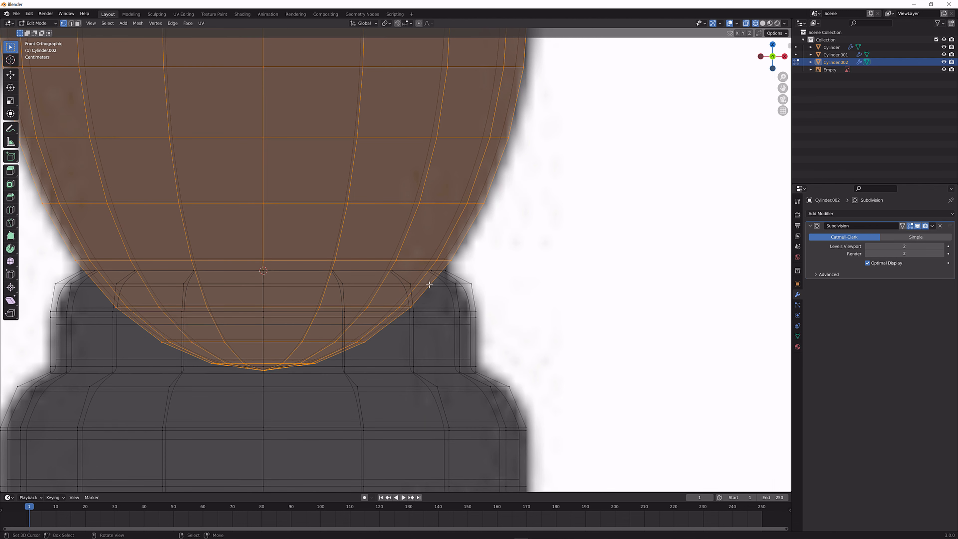
key(ctrl+r)
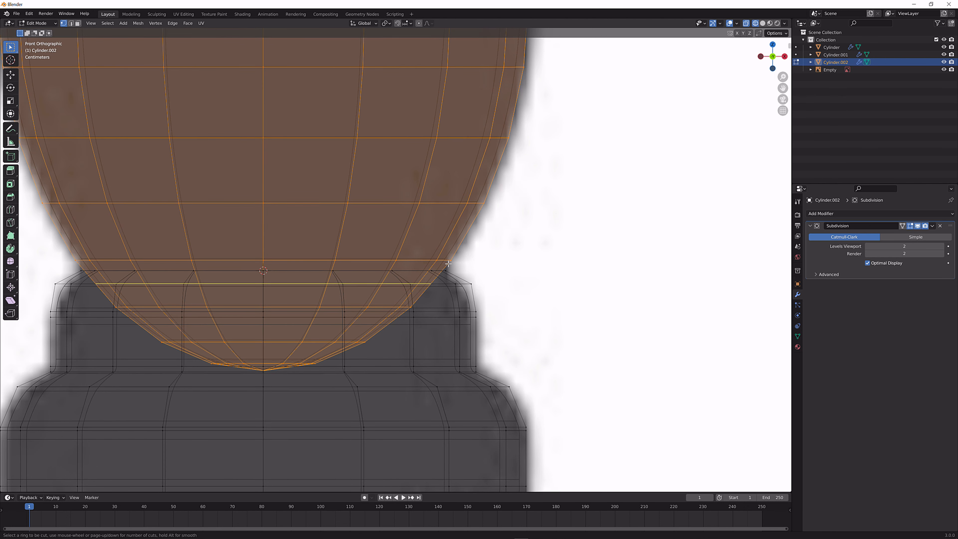
click(448, 263)
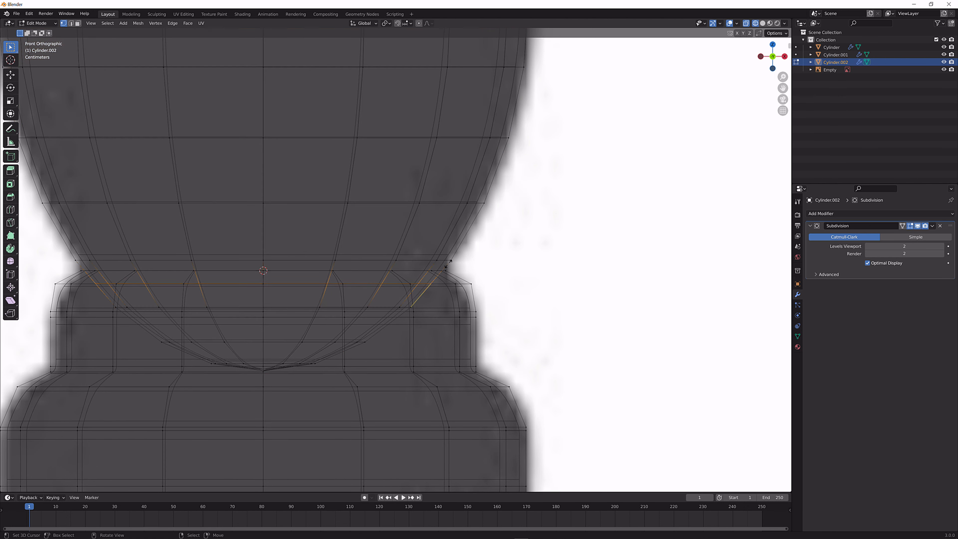
click(461, 253)
Delete the rounded cap at the bottom of the head, below the new loop and inside the neck
click(266, 371)
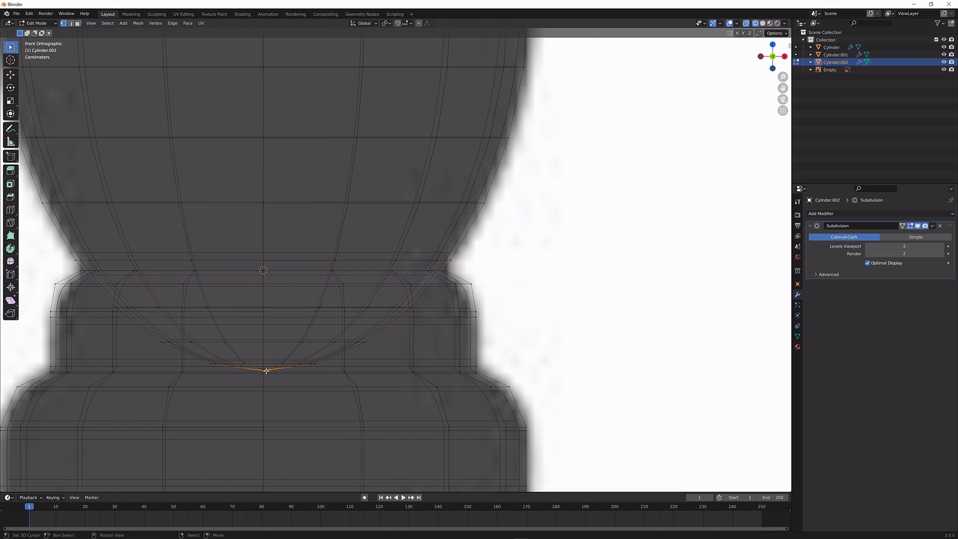
key(ctrl+KP_Add)
key(ctrl+KP_Add)
key(ctrl+KP_Add)
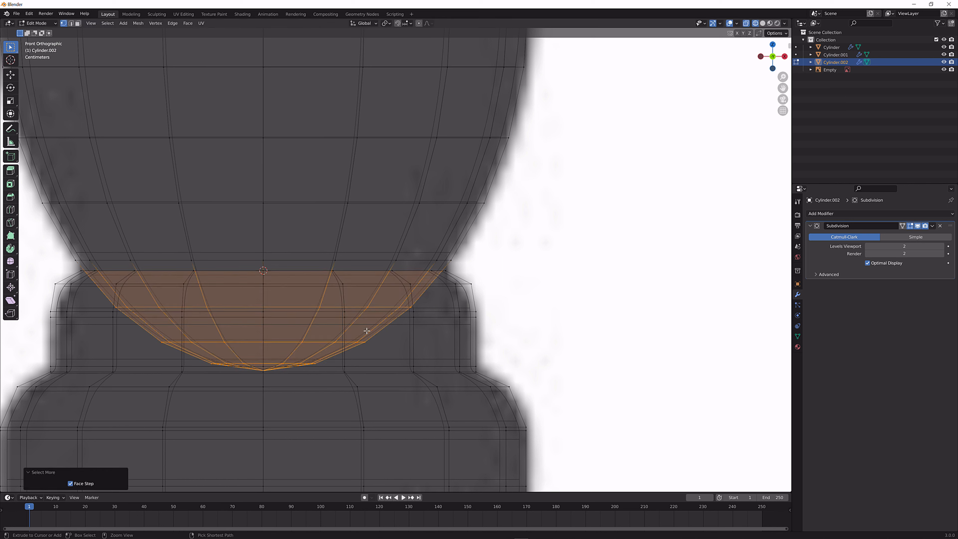
key(ctrl+KP_Subtract)
key(ctrl+x)
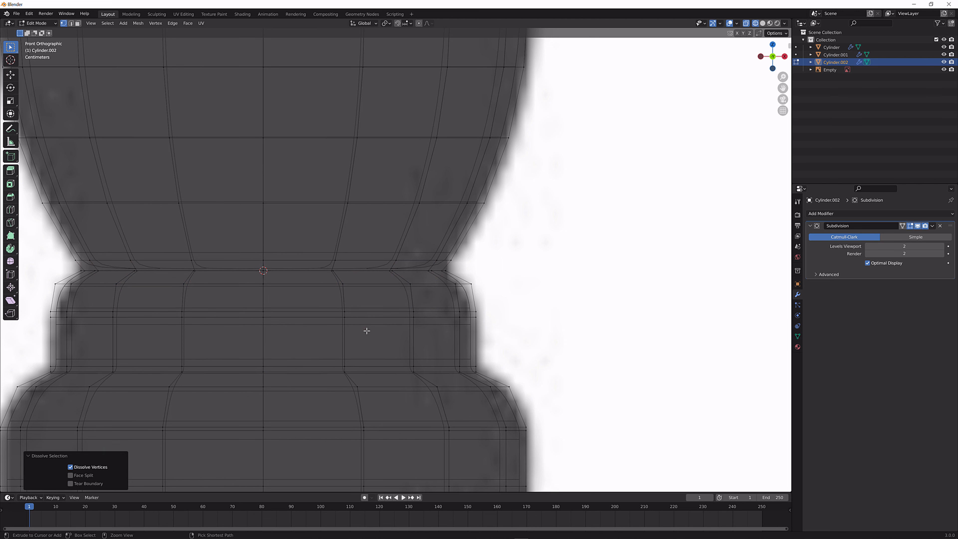
key(ctrl+z)
key(x)
click(366, 331)
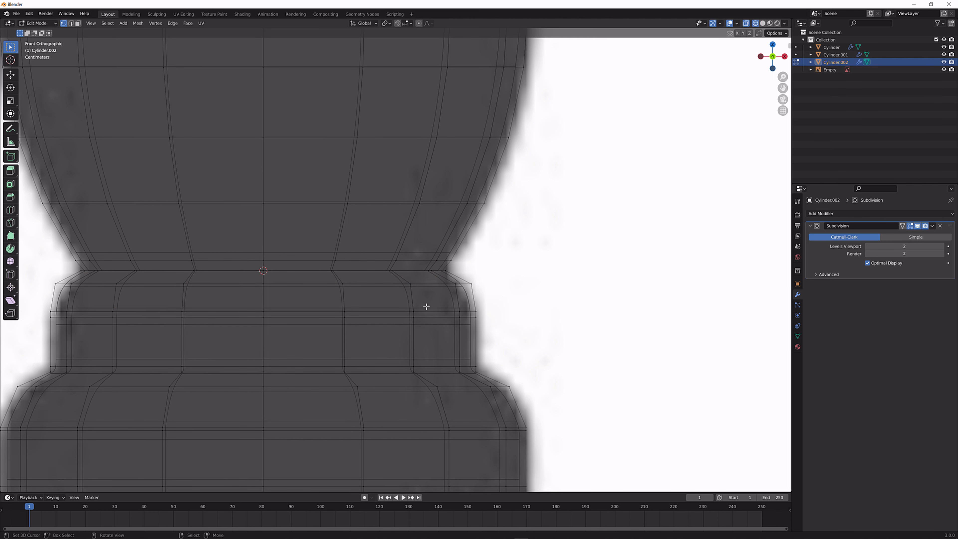
Select the head's bottom edge ring together with the neck's top rim and merge their vertices by distance
click(762, 23)
scroll(763, 255, down, 8)
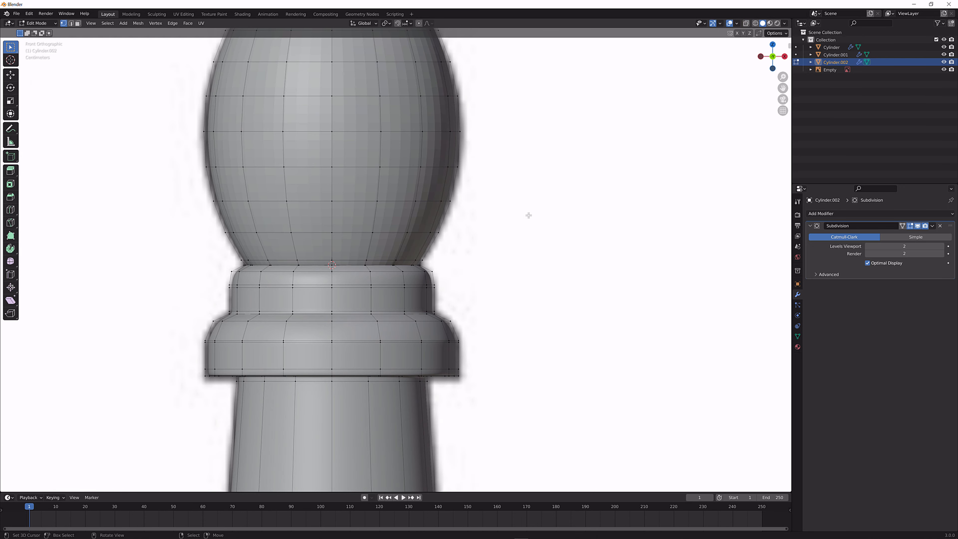
middle_drag(515, 263, 464, 285)
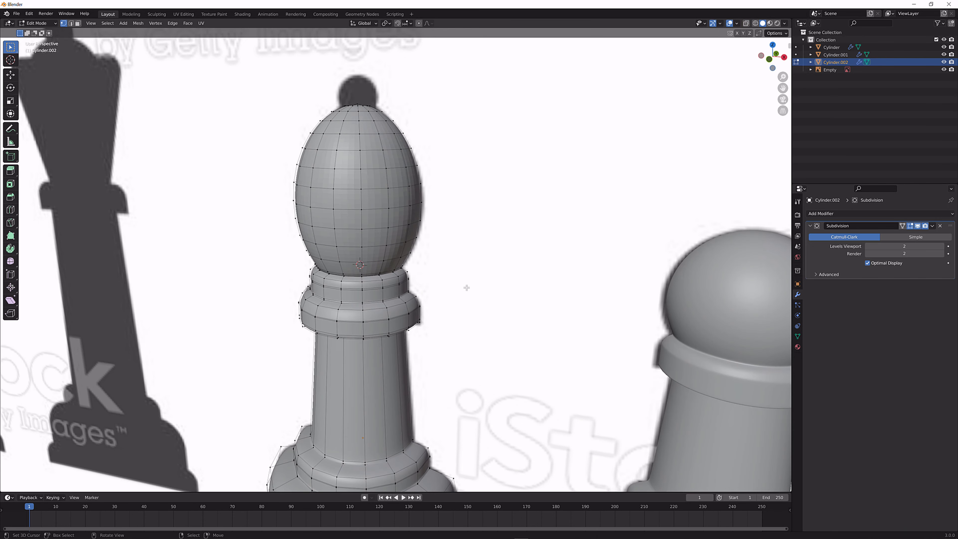
scroll(385, 295, up, 10)
scroll(360, 310, up, 2)
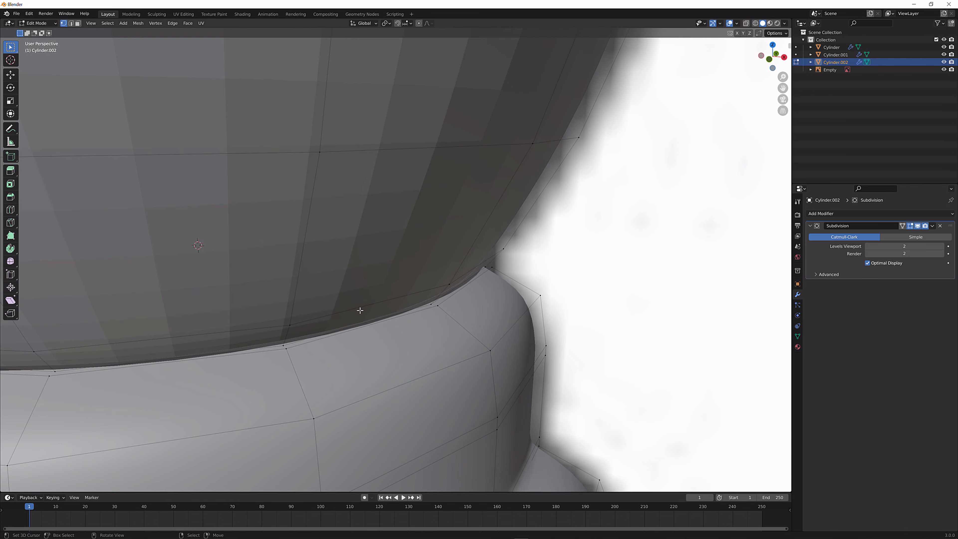
alt+click(305, 339)
key(F3)
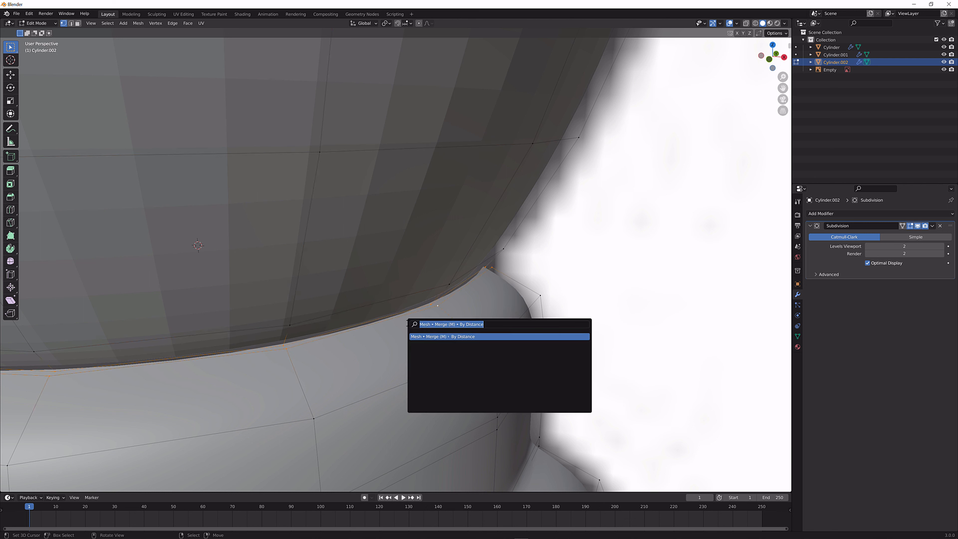
text(mer)
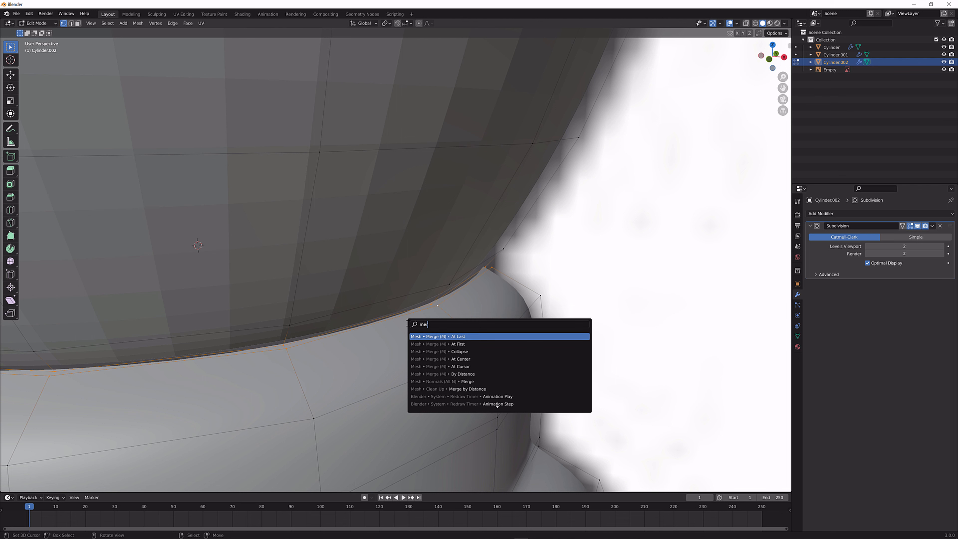
text(ge by)
key(Return)
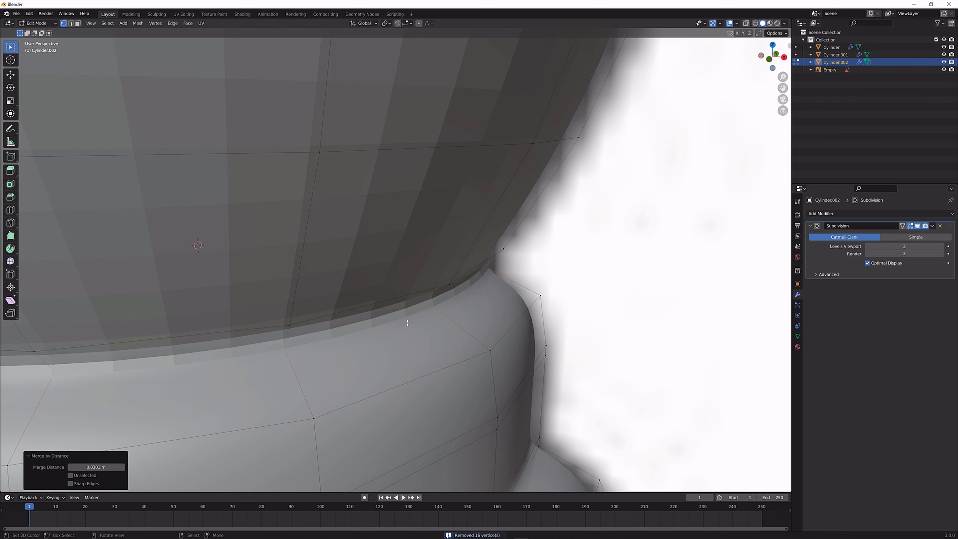
Try merge distances of 1 m and 0.1 m on the joint between head and neck
scroll(408, 323, down, 7)
middle_drag(407, 323, 438, 317)
scroll(437, 317, up, 3)
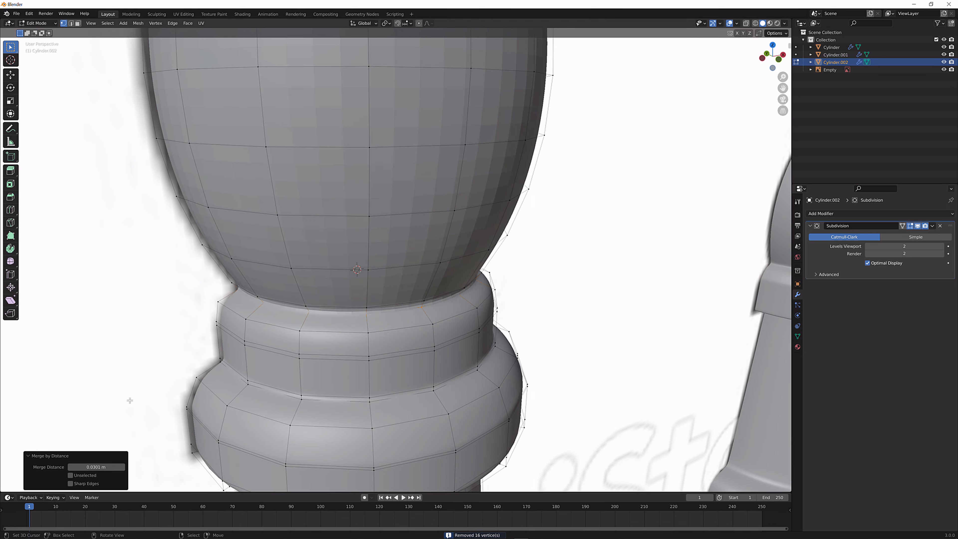
click(95, 468)
text(1)
key(Return)
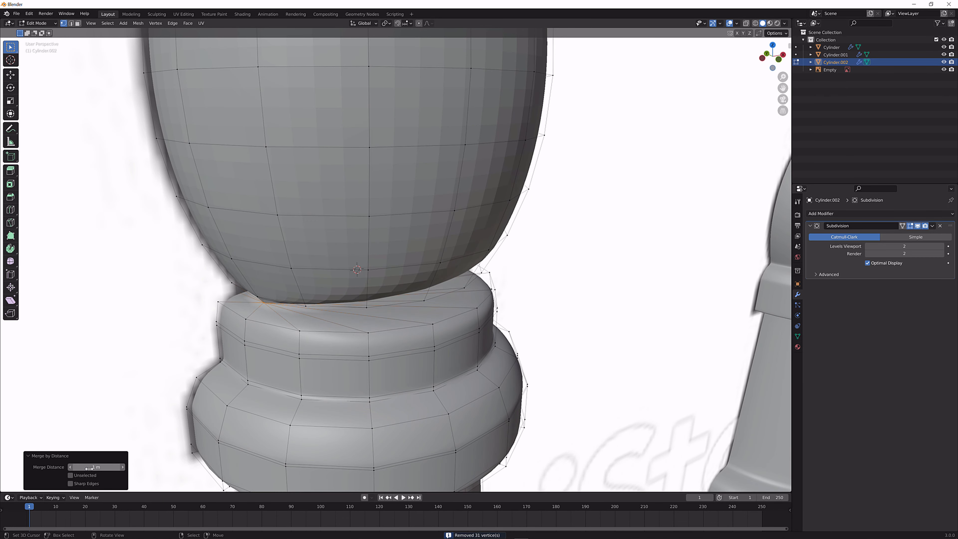
click(110, 467)
text(0.1)
key(Return)
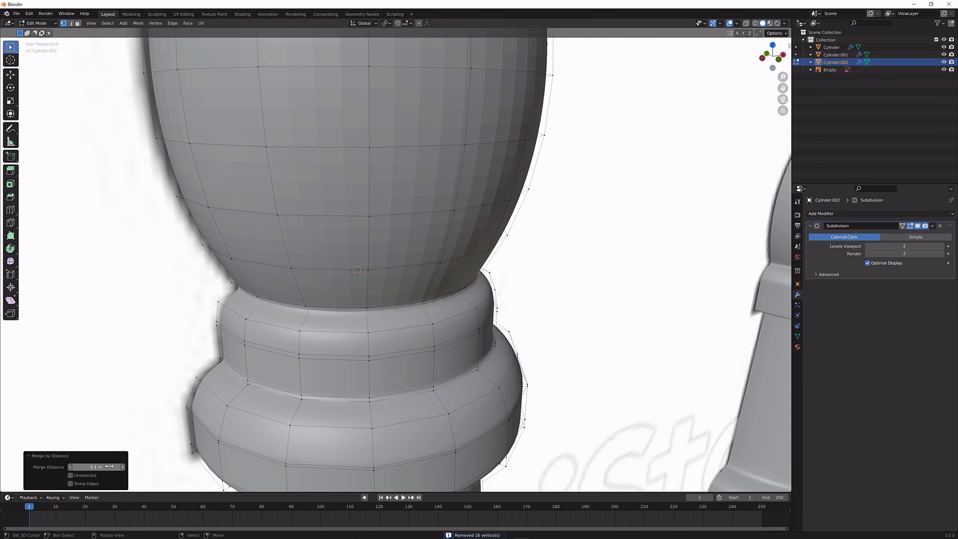
Set the merge distance to 0.01 m and inspect the joint between head and neck
scroll(237, 408, up, 2)
scroll(226, 406, down, 2)
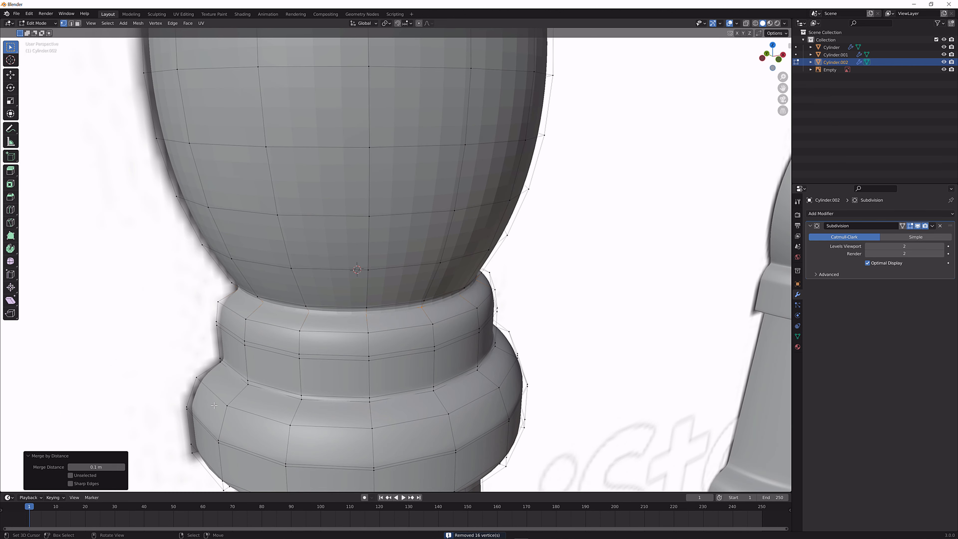
click(95, 468)
text(0.01)
key(Return)
scroll(333, 291, up, 1)
scroll(336, 291, down, 1)
middle_drag(332, 290, 367, 306)
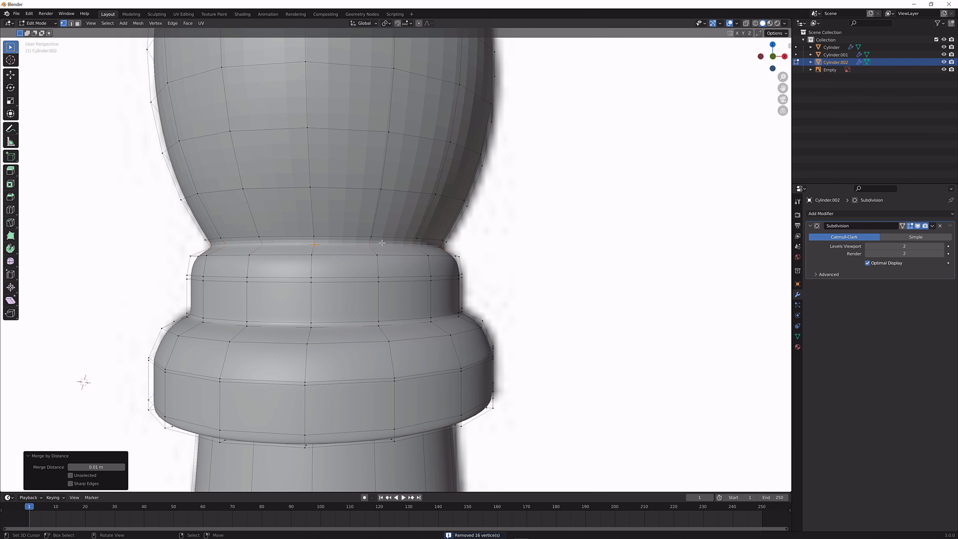
Return to Object Mode and shade the bishop smooth
key(Tab)
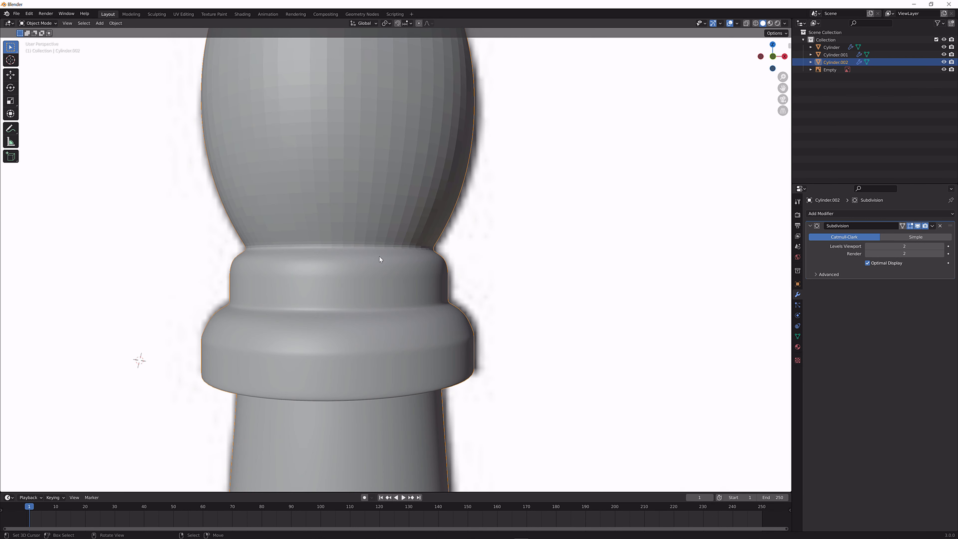
scroll(380, 260, down, 4)
right_click(379, 259)
click(379, 259)
middle_drag(435, 252, 431, 271)
scroll(377, 285, up, 3)
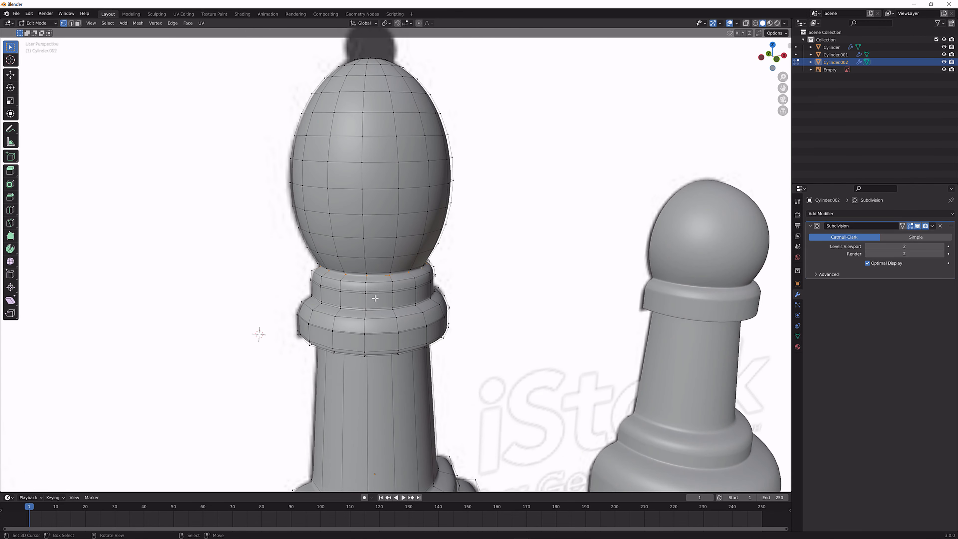
Re-enter Edit Mode in front view and snap the 3D cursor to the selected ring at the neck joint
key(Tab)
key(Tab)
scroll(413, 261, down, 1)
shift+middle_drag(413, 256, 413, 362)
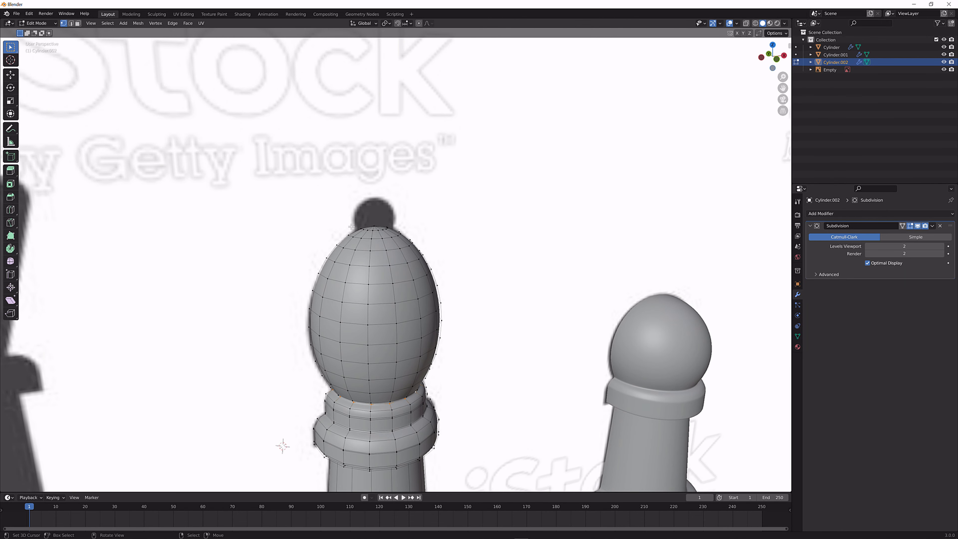
key(KP_1)
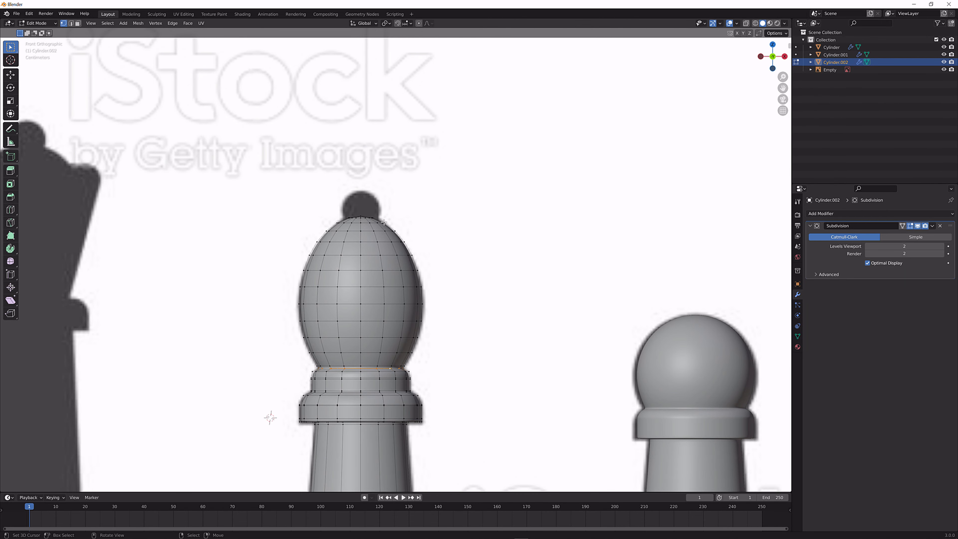
scroll(385, 222, up, 4)
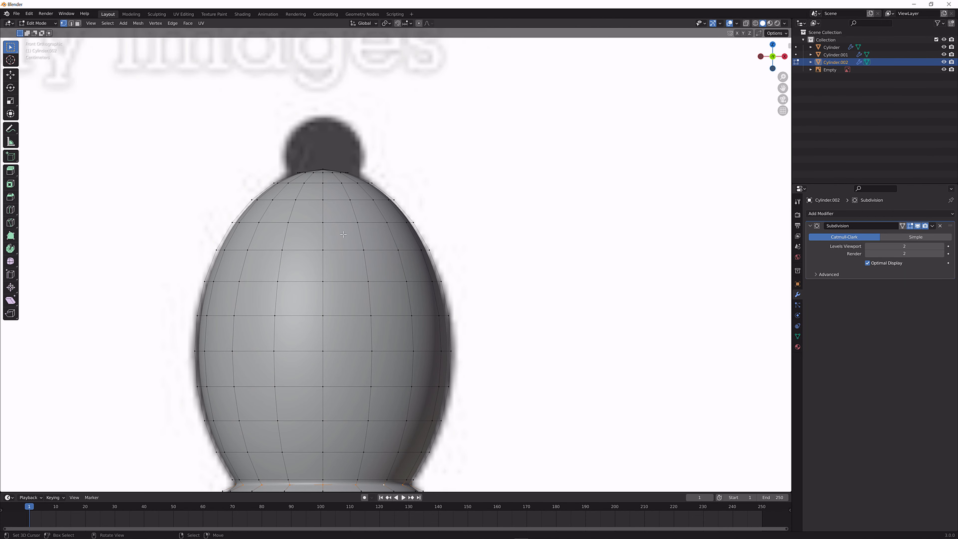
scroll(343, 234, down, 3)
key(shift+s)
click(362, 335)
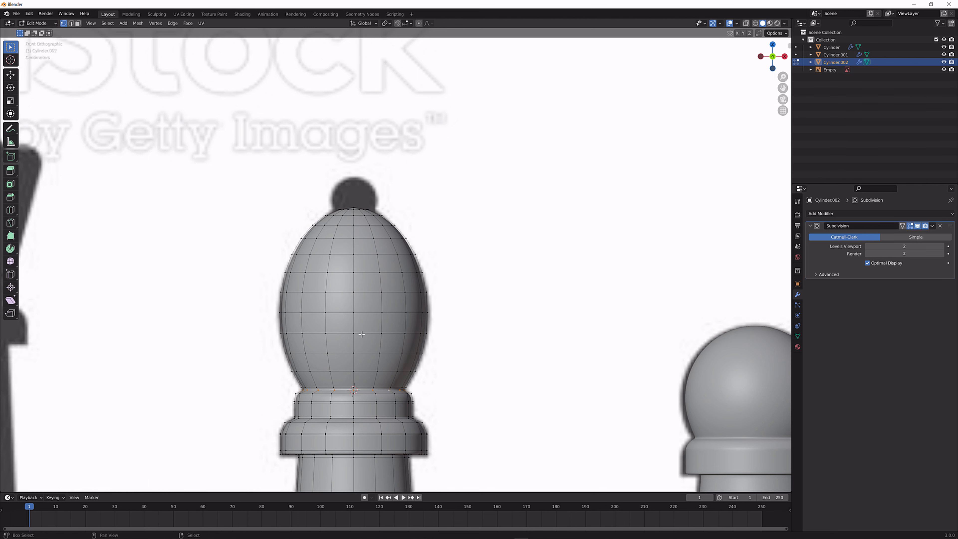
Add a UV sphere with 16 segments and 16 rings, shrink it and raise it about 0.336 m along Z
key(shift+a)
click(362, 335)
key(s)
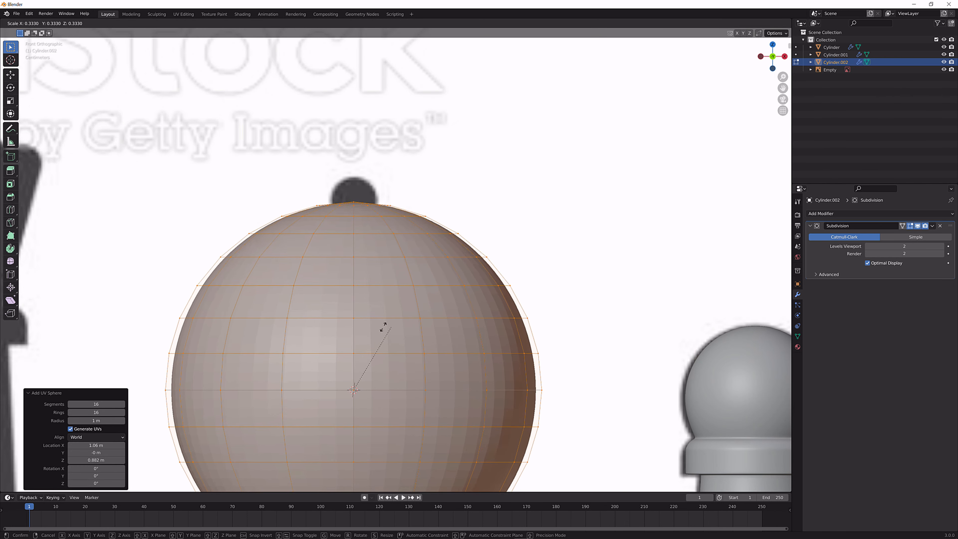
click(350, 339)
key(g)
key(z)
click(375, 151)
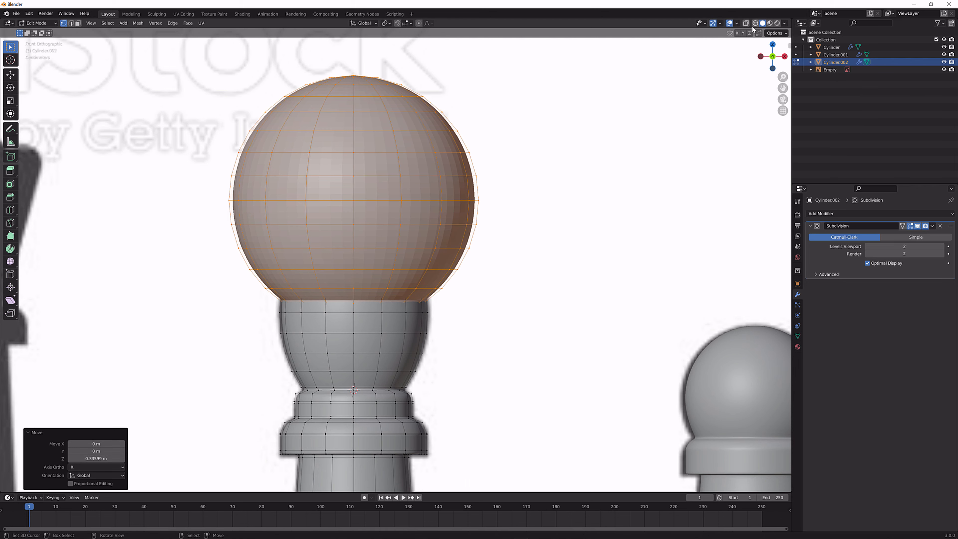
In wireframe shading, scale the sphere by about 0.204 and 0.903 to fit the silhouette's top ball
click(757, 24)
key(s)
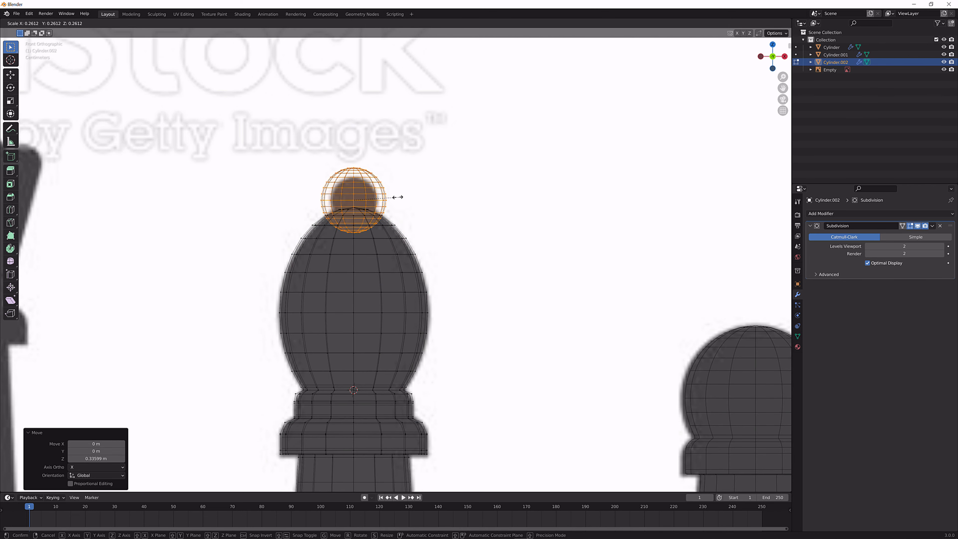
click(388, 198)
scroll(429, 185, up, 5)
shift+middle_drag(429, 185, 524, 332)
scroll(589, 263, up, 2)
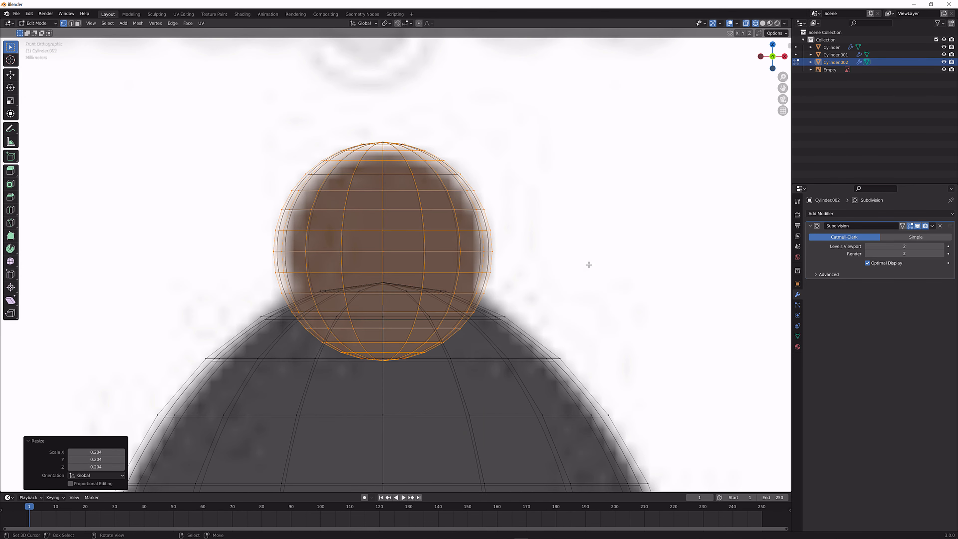
key(s)
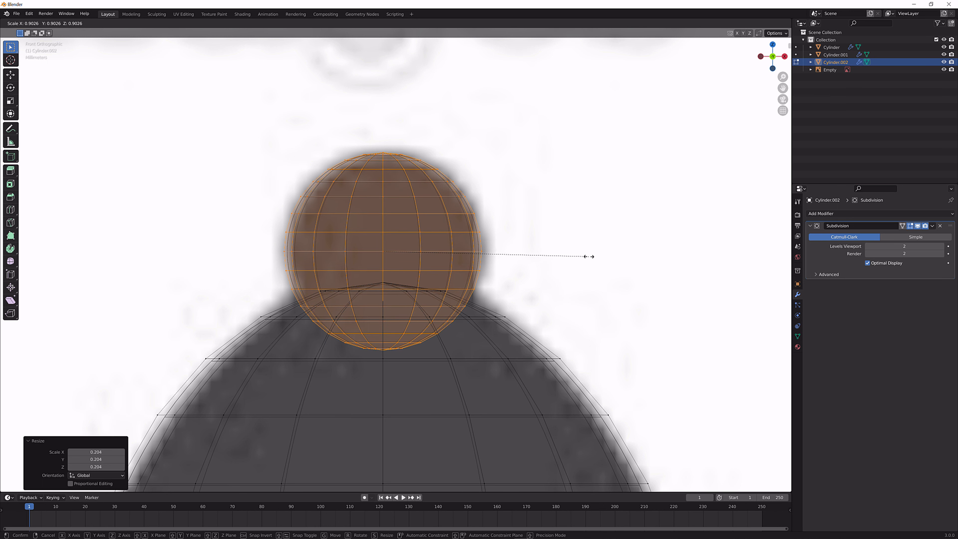
click(600, 257)
scroll(532, 283, up, 3)
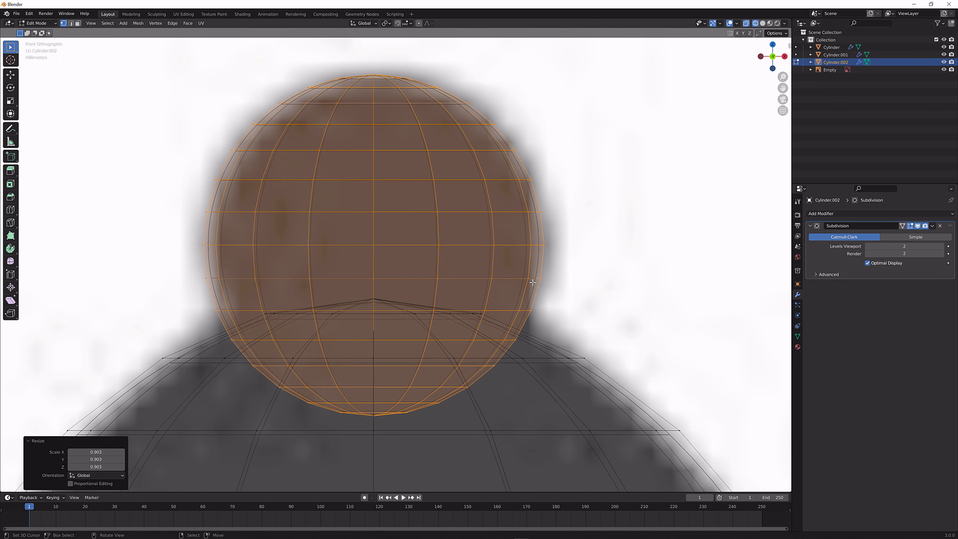
Add a loop cut around the ball's lower part and slide it down level with the nearby edge ring of the head
scroll(523, 290, down, 3)
shift+middle_drag(523, 290, 387, 282)
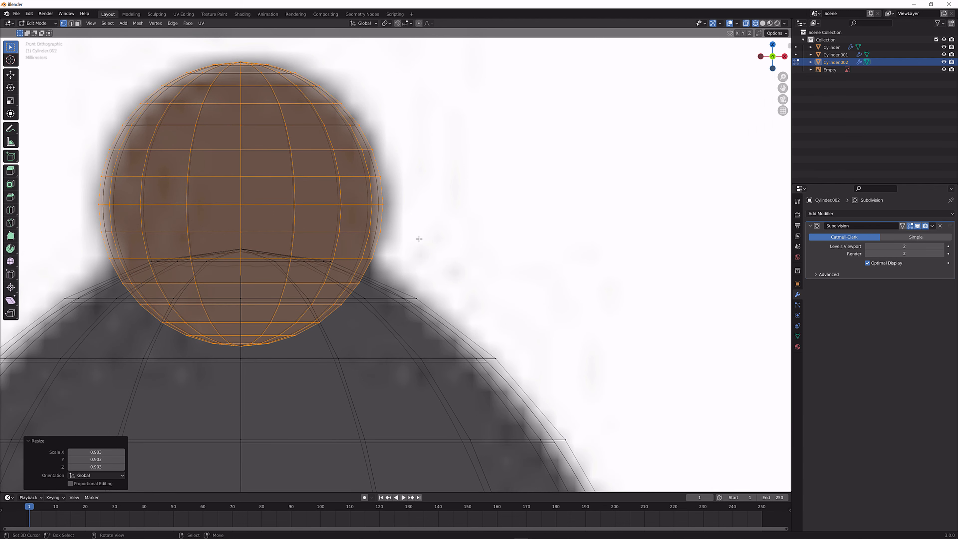
click(731, 25)
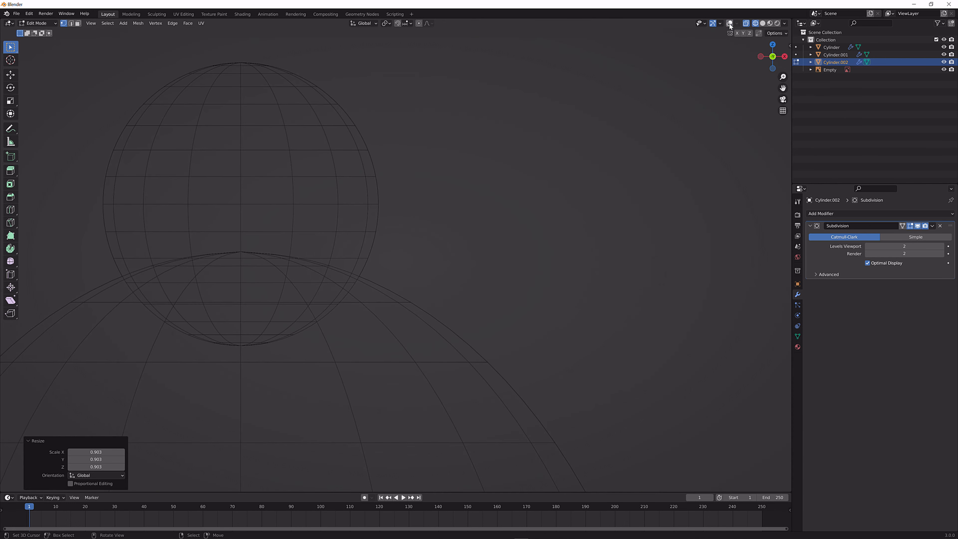
click(730, 25)
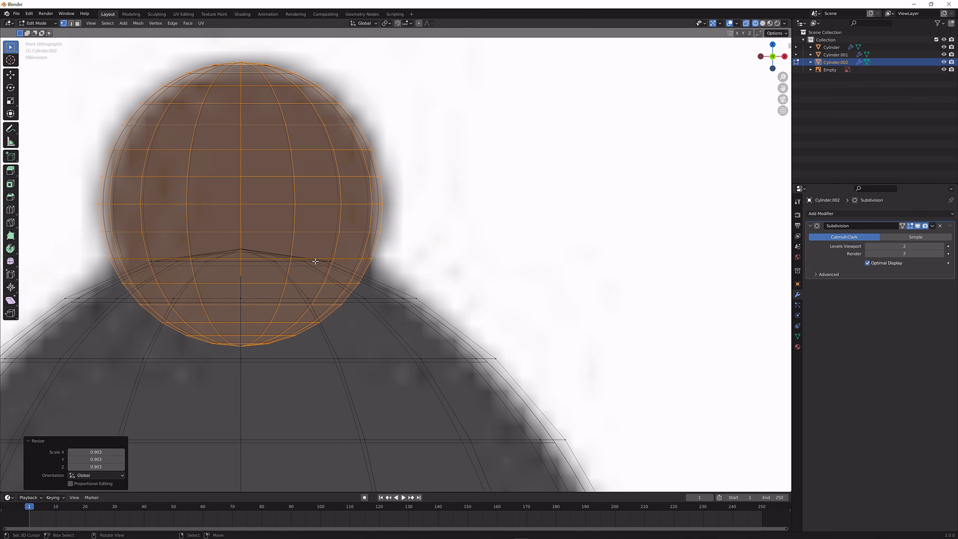
scroll(316, 264, up, 1)
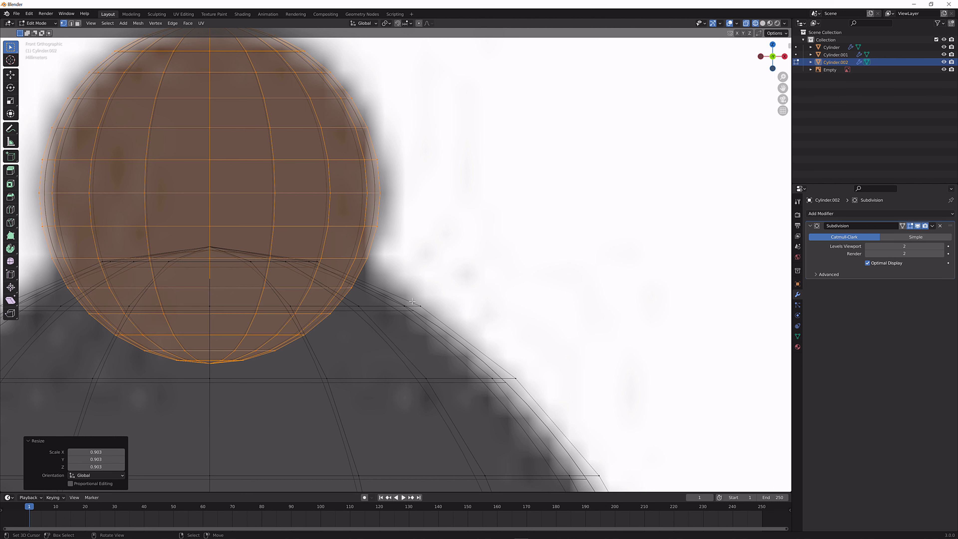
scroll(366, 289, up, 1)
shift+middle_drag(323, 290, 404, 283)
scroll(410, 285, up, 1)
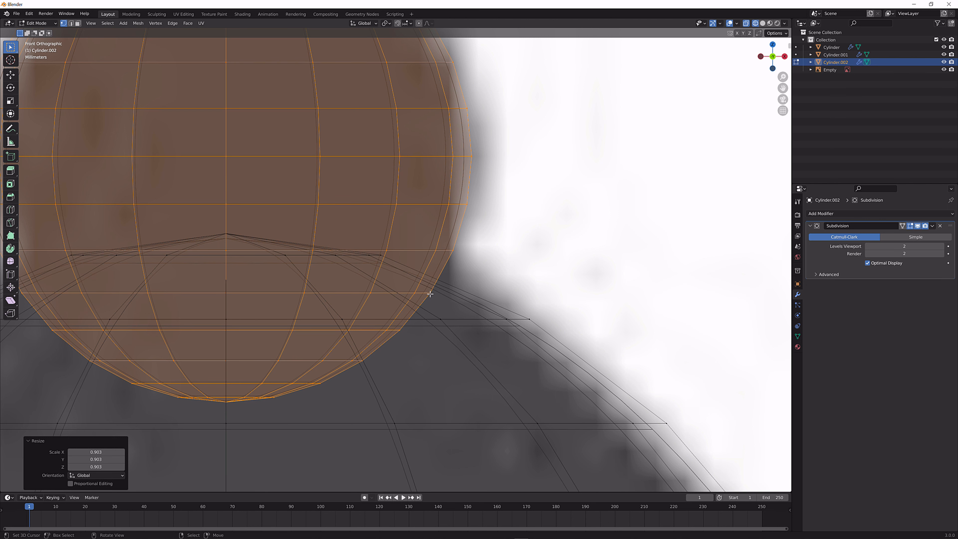
key(ctrl+r)
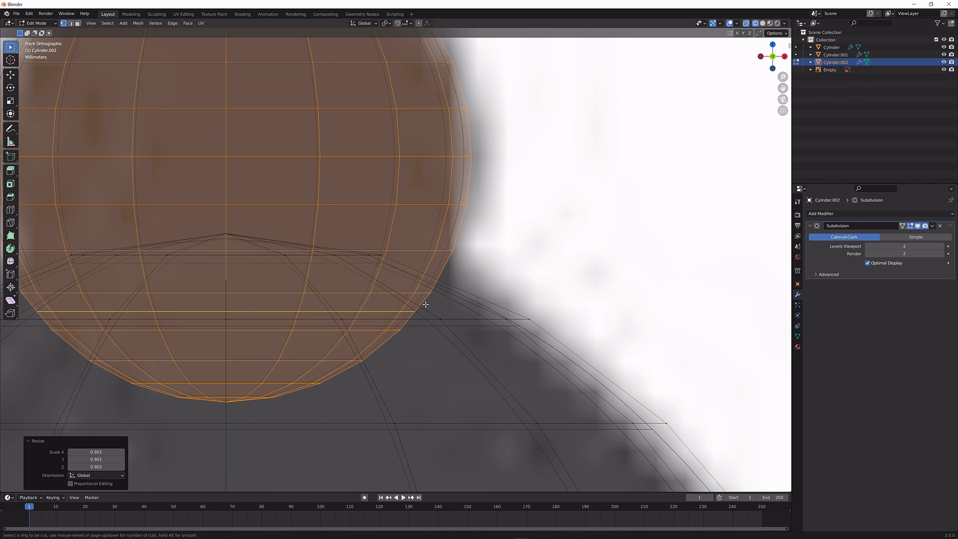
click(434, 305)
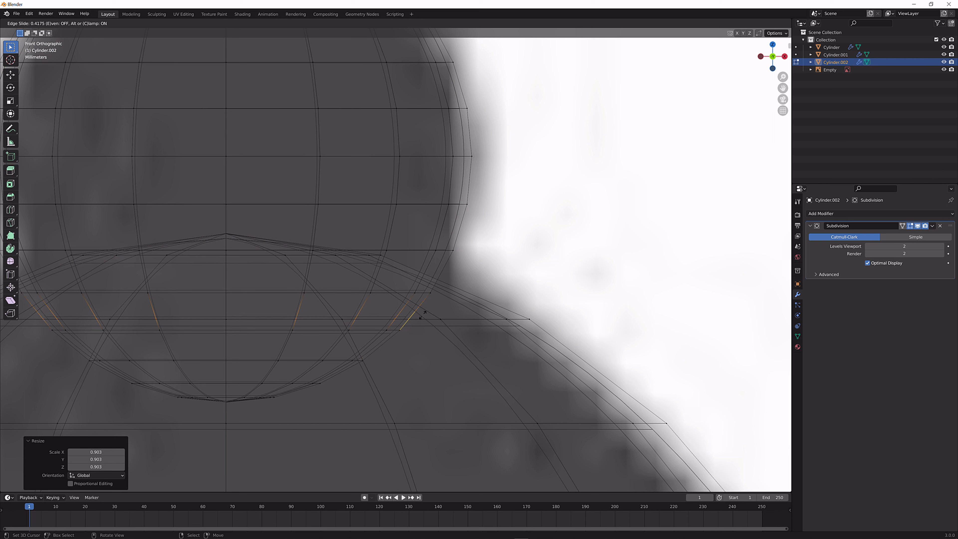
click(422, 316)
Delete the ball's bottom cap vertices below the new edge loop
alt+click(229, 400)
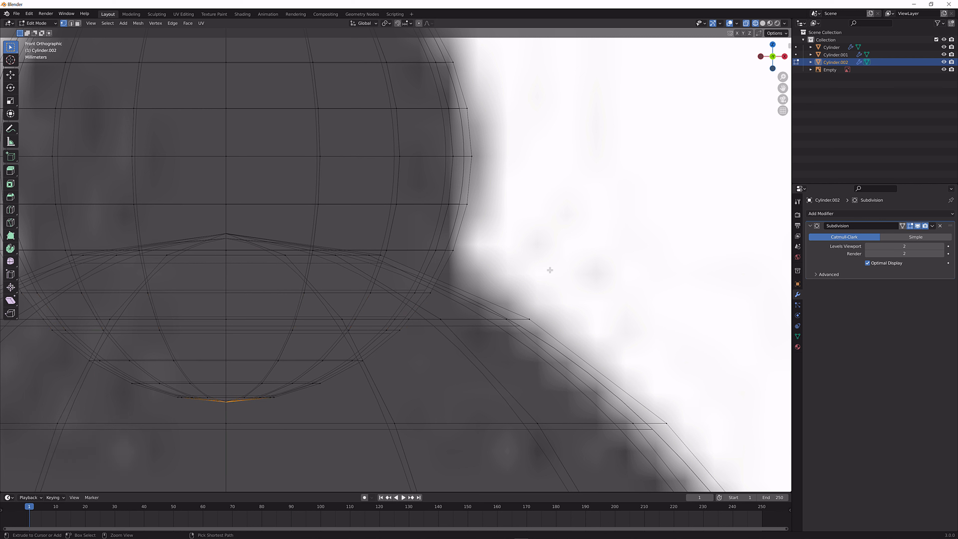
key(ctrl+KP_Add)
key(ctrl+KP_Add)
key(ctrl+KP_Add)
key(ctrl+KP_Add)
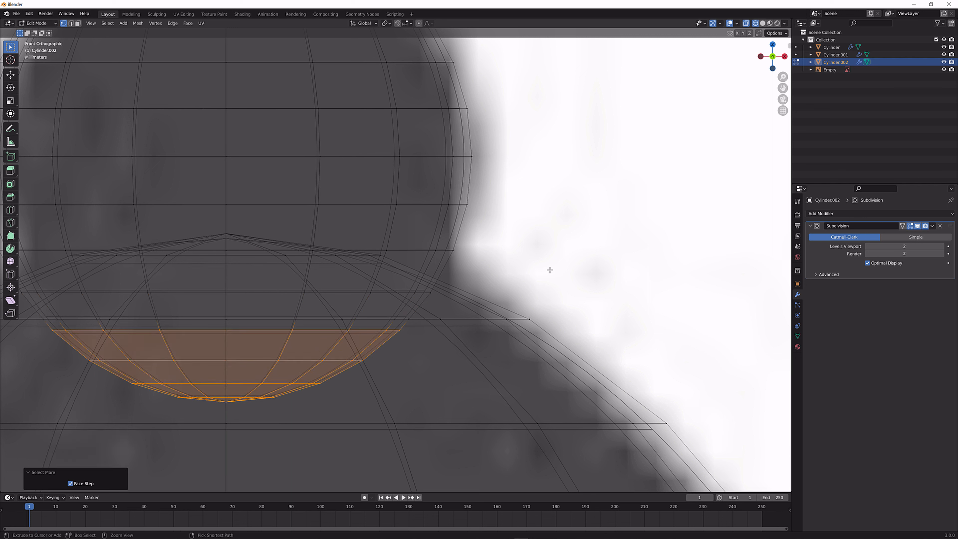
key(x)
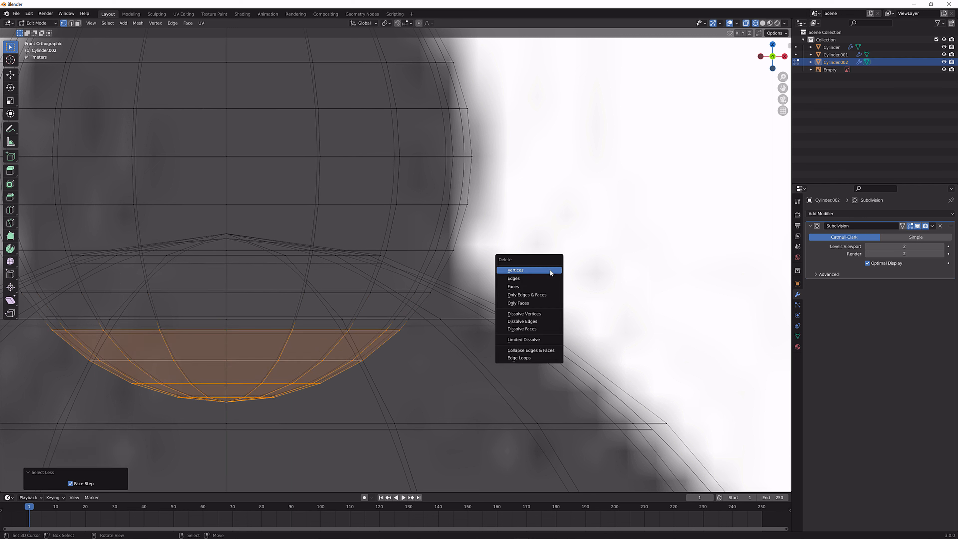
click(543, 272)
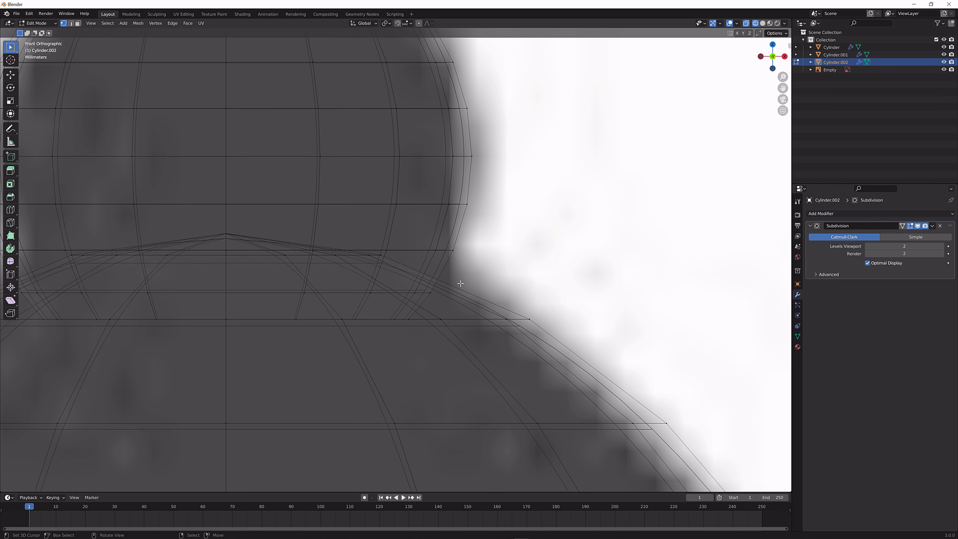
Delete the vertices capping the egg-shaped head inside the ball, and return to solid shading
click(228, 232)
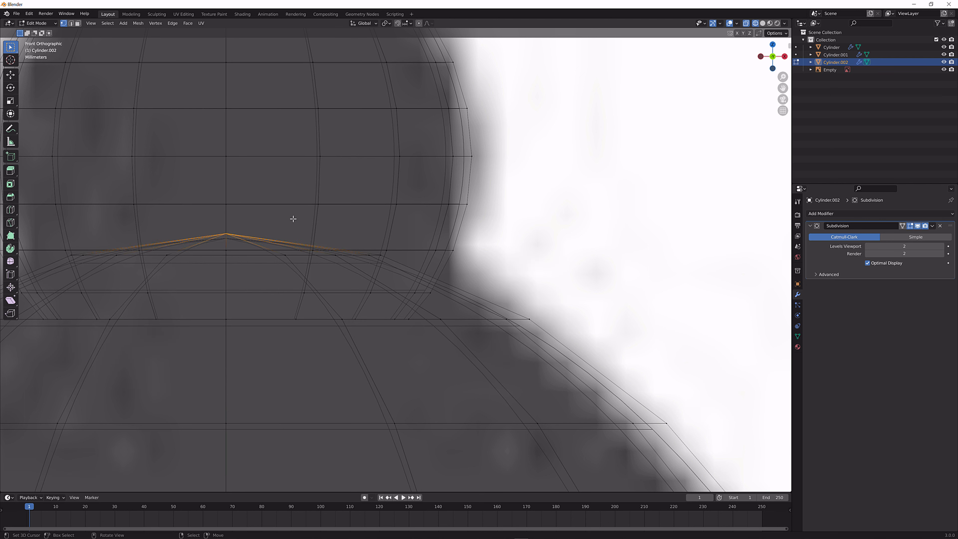
key(ctrl+KP_Add)
key(ctrl+KP_Add)
key(ctrl+KP_Add)
key(ctrl+KP_Add)
key(ctrl+KP_Subtract)
key(ctrl+KP_Subtract)
key(ctrl+KP_Subtract)
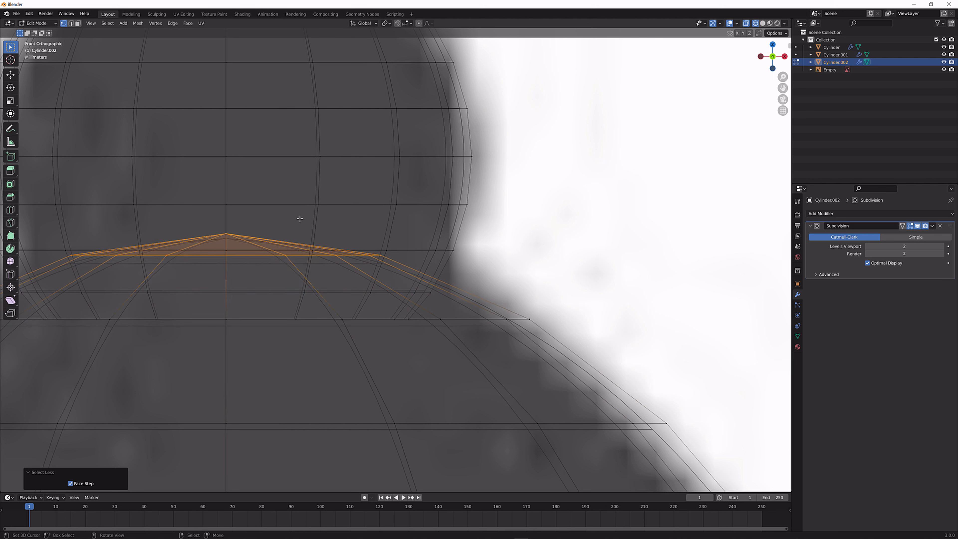
key(x)
click(301, 222)
middle_drag(300, 218, 402, 246)
scroll(402, 246, down, 6)
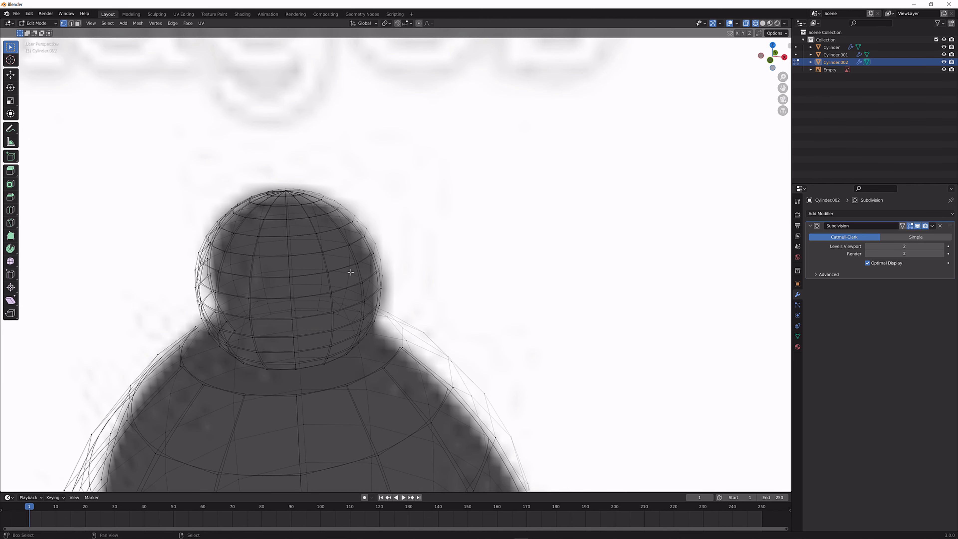
shift+middle_drag(351, 272, 417, 188)
click(762, 23)
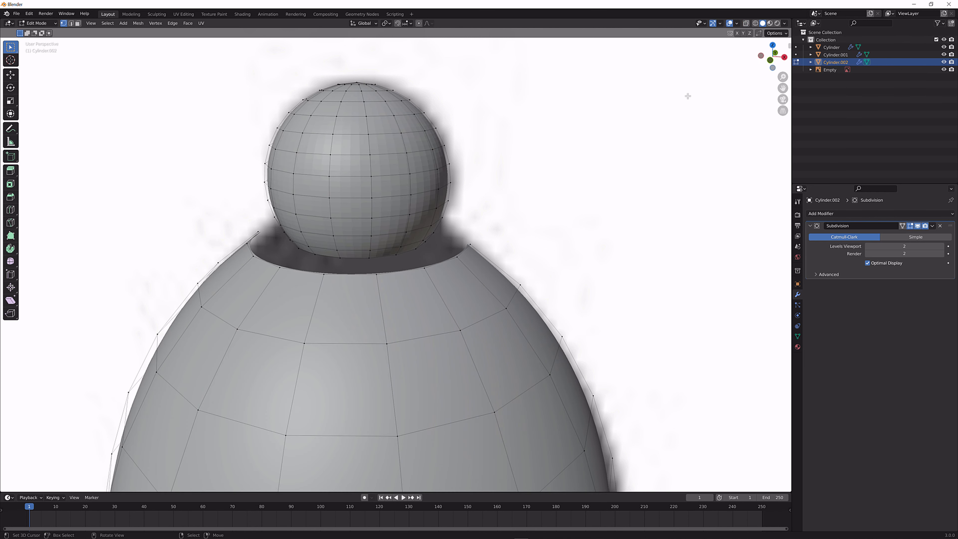
Try to merge the open rims of the ball and the head by distance at 0.01 m
scroll(426, 229, up, 2)
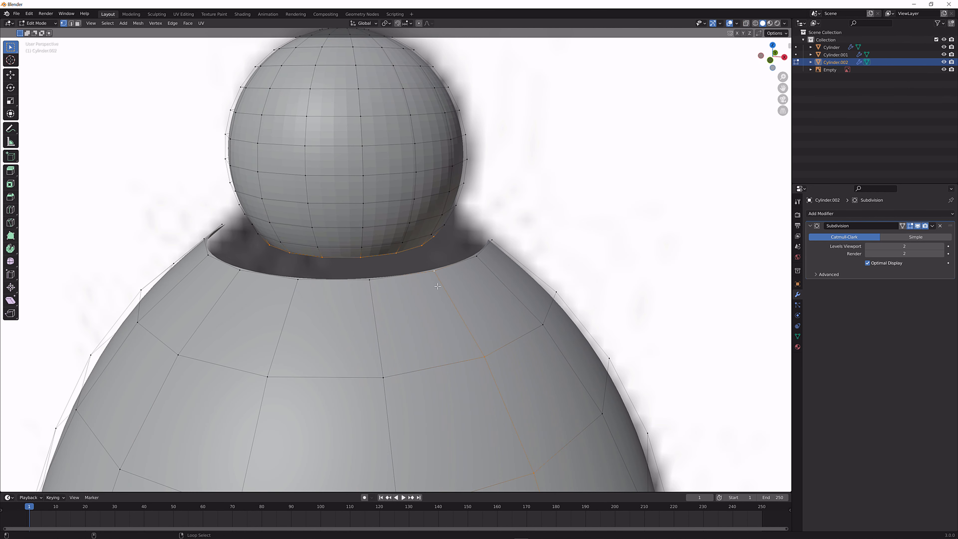
alt+click(420, 278)
alt+shift+click(382, 255)
key(F3)
key(Return)
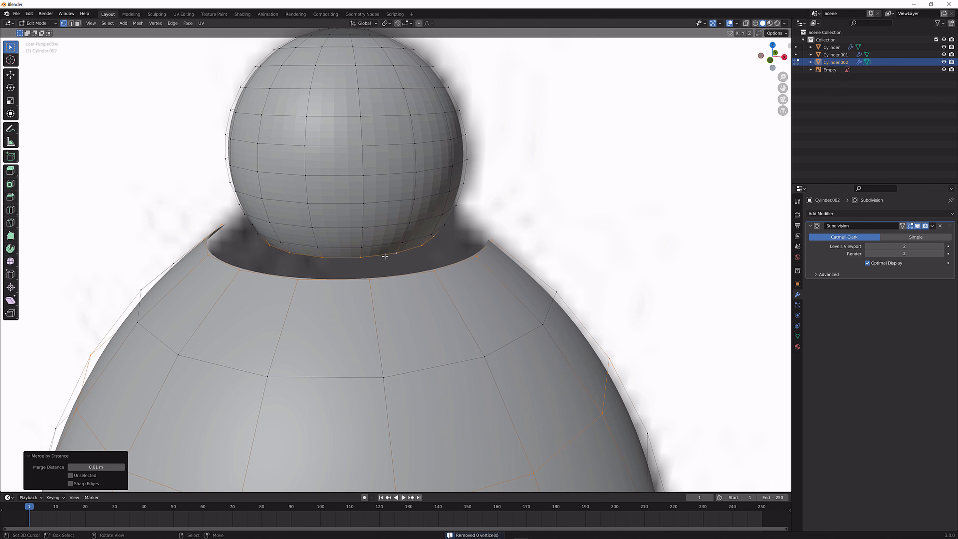
Extrude the ball's open bottom edge loop and scale it by about 1.53 out to the head's rim
alt+click(385, 256)
key(e)
key(s)
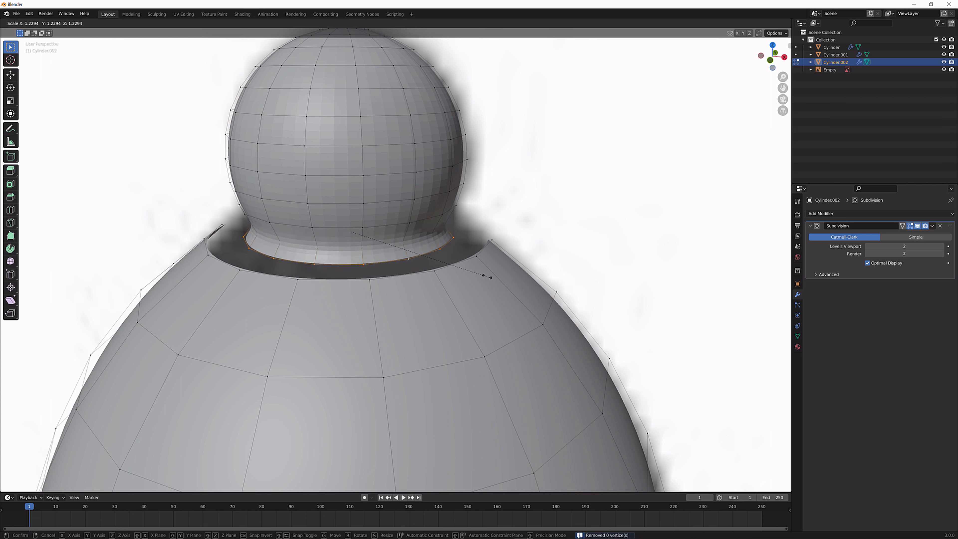
click(521, 287)
Select the extruded loop and the head's rim and merge them by distance at 0.03 m
alt+click(437, 272)
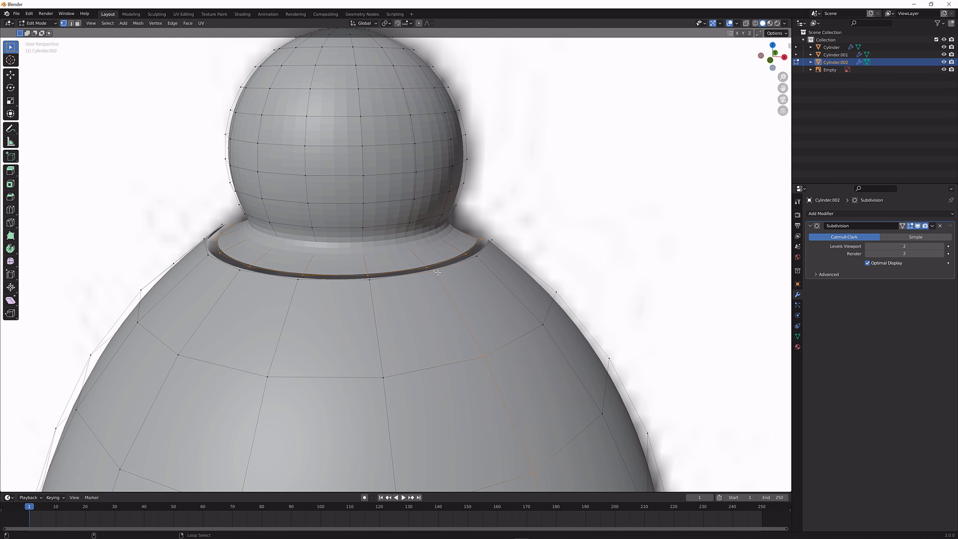
alt+click(445, 261)
key(F3)
key(Return)
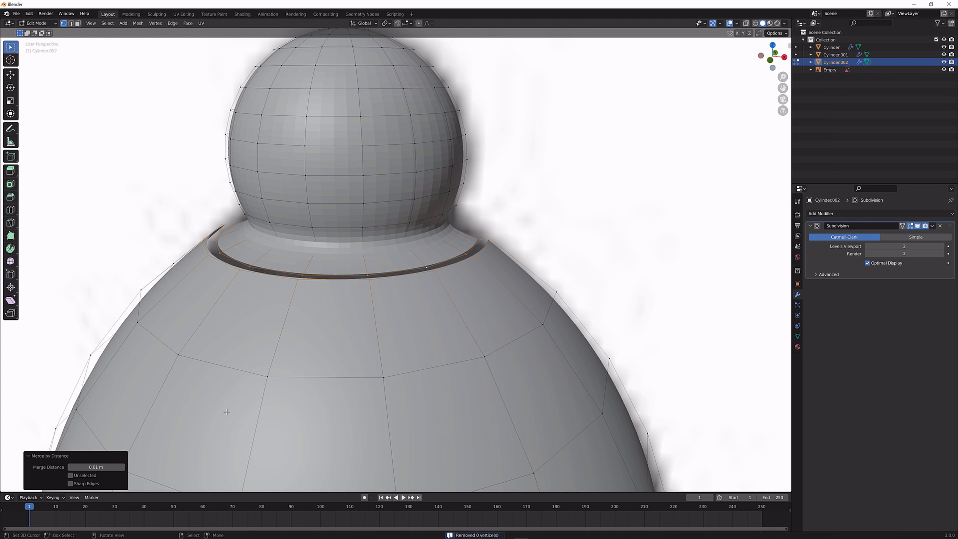
drag(123, 468, 136, 467)
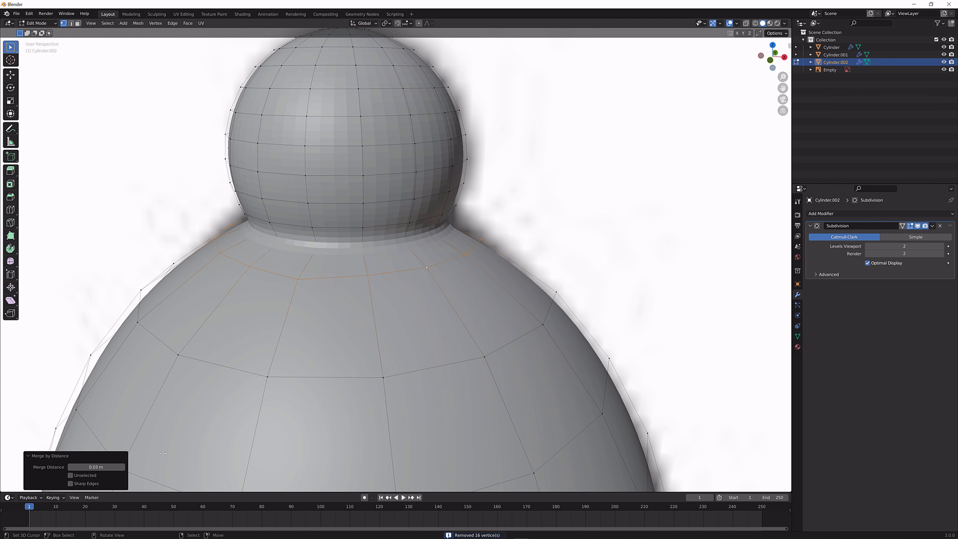
Return to Object Mode and apply Shade Smooth to the bishop
key(Tab)
scroll(408, 292, down, 5)
right_click(424, 288)
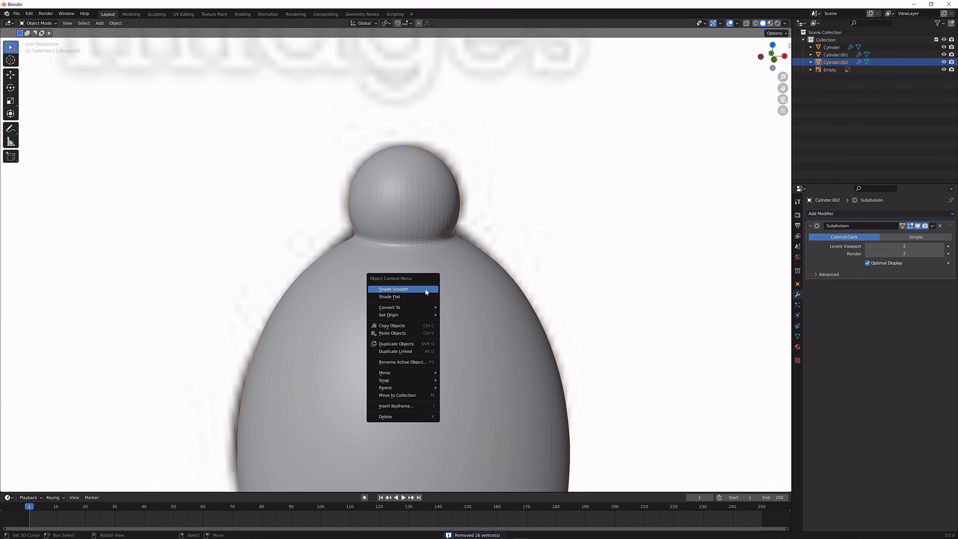
click(432, 293)
middle_drag(453, 290, 445, 278)
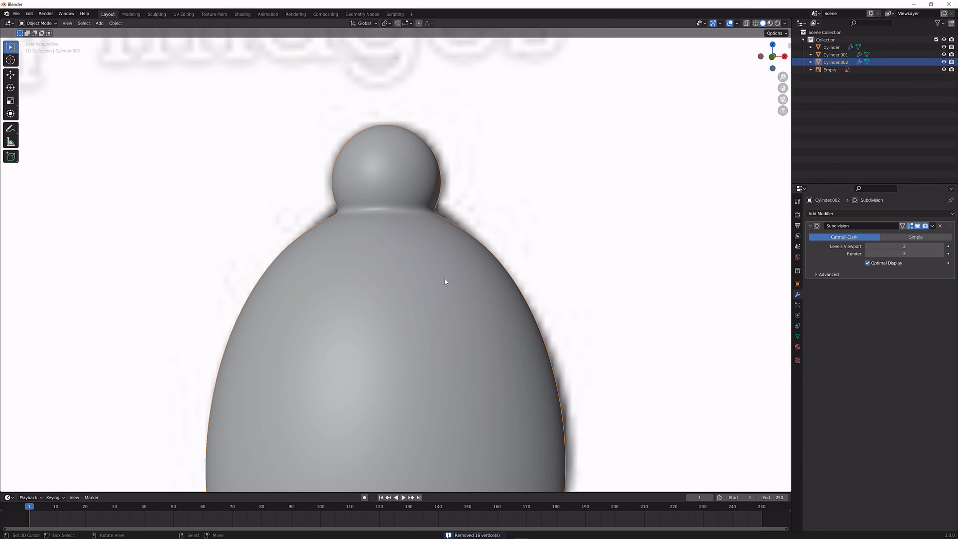
In front view, scale the edge loop where the ball meets the head by about 1.10, then return to Object Mode
key(KP_1)
scroll(444, 279, up, 7)
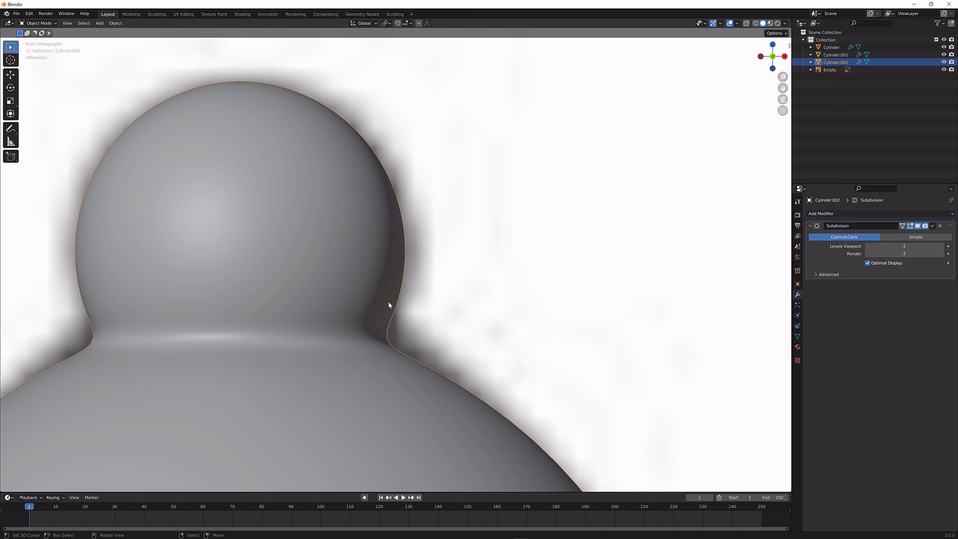
key(Tab)
alt+click(365, 341)
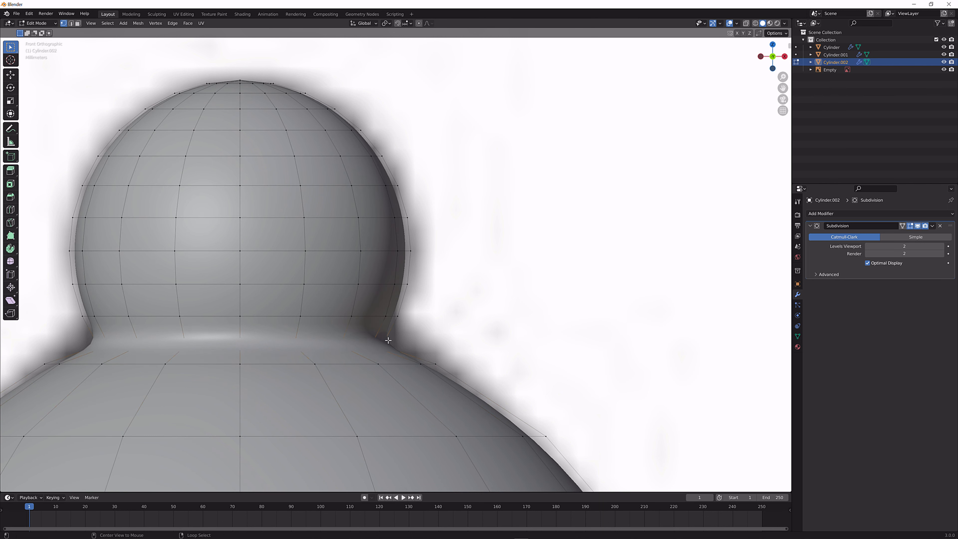
key(s)
click(437, 340)
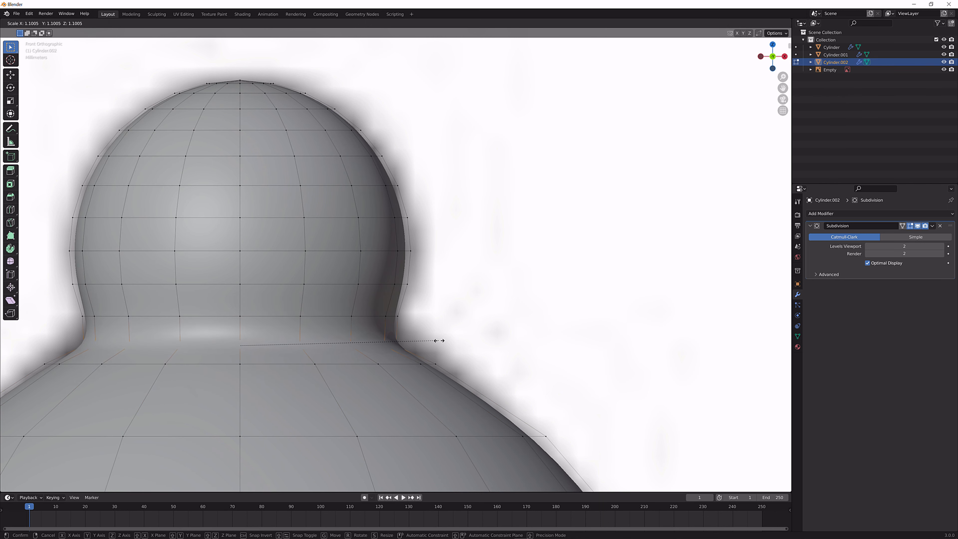
key(Tab)
scroll(430, 339, down, 6)
scroll(426, 338, down, 1)
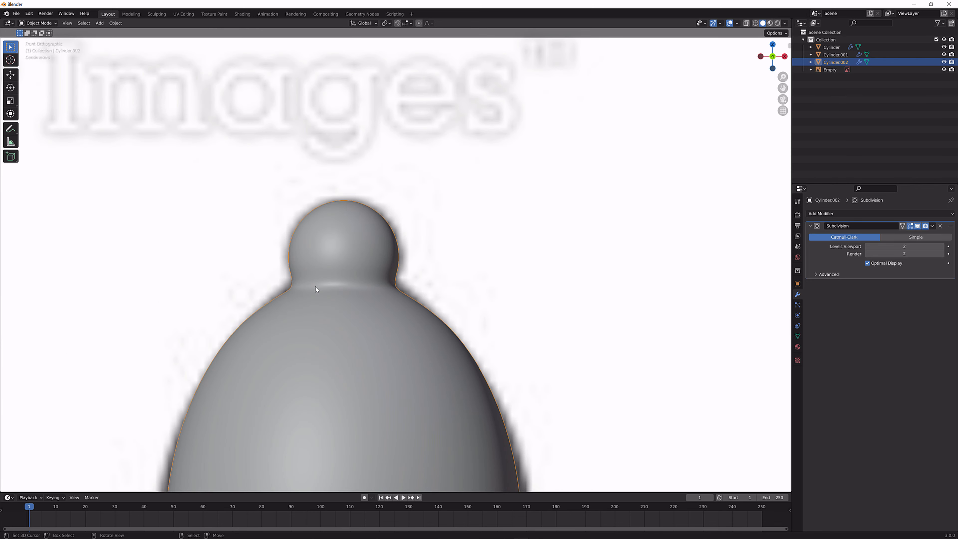
scroll(397, 309, down, 4)
scroll(404, 317, up, 8)
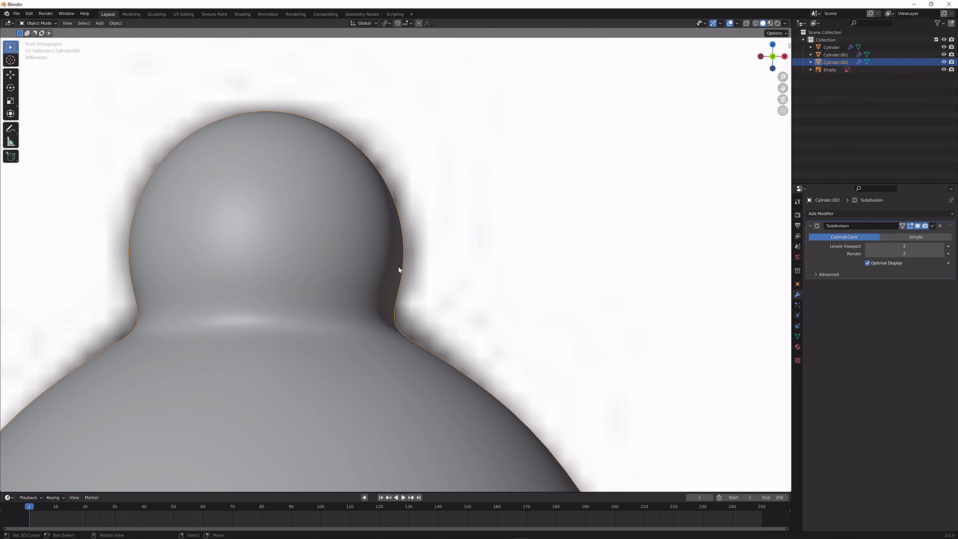
key(Tab)
click(756, 23)
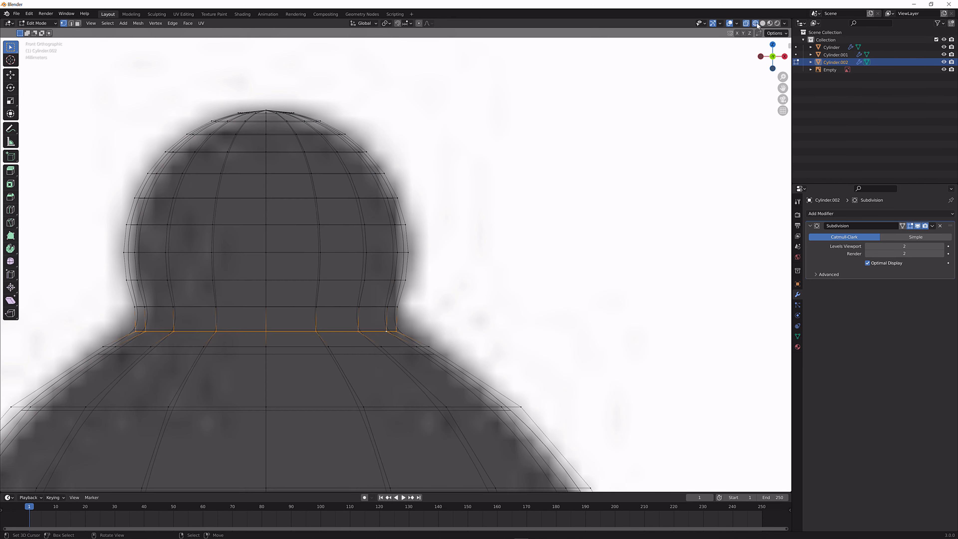
key(s)
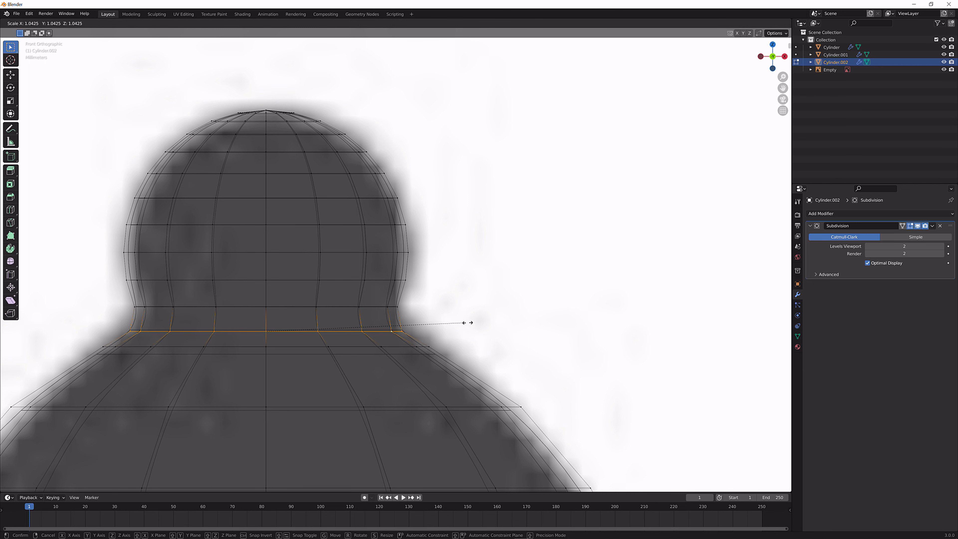
click(454, 329)
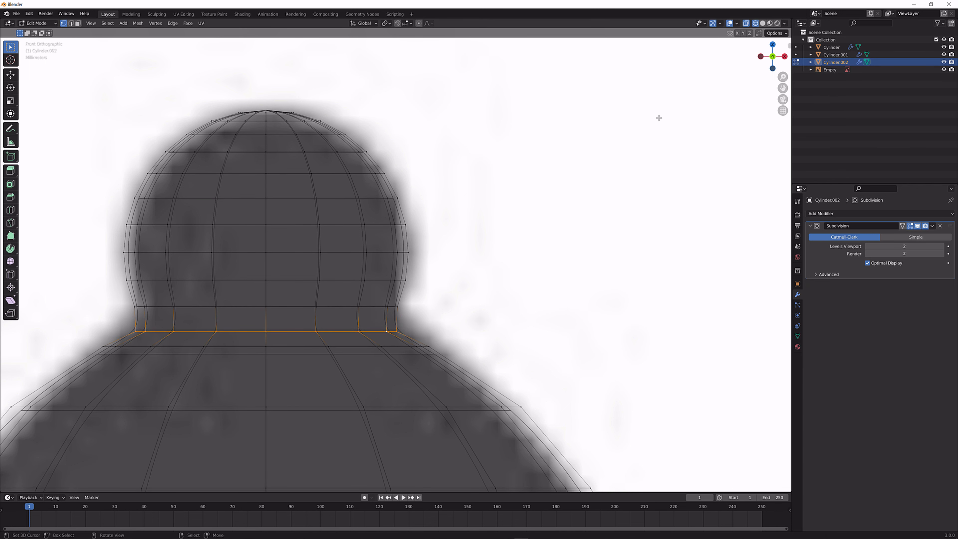
click(730, 24)
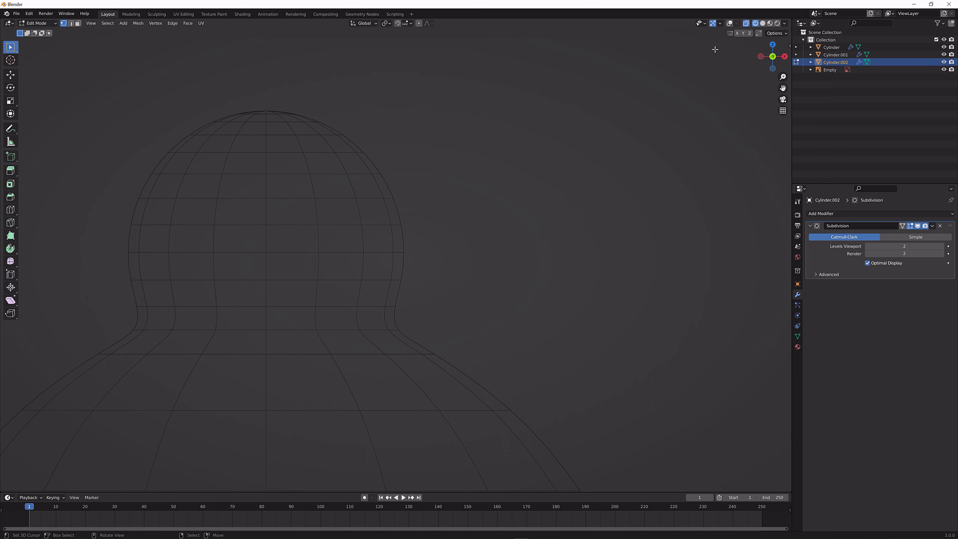
click(729, 23)
click(764, 23)
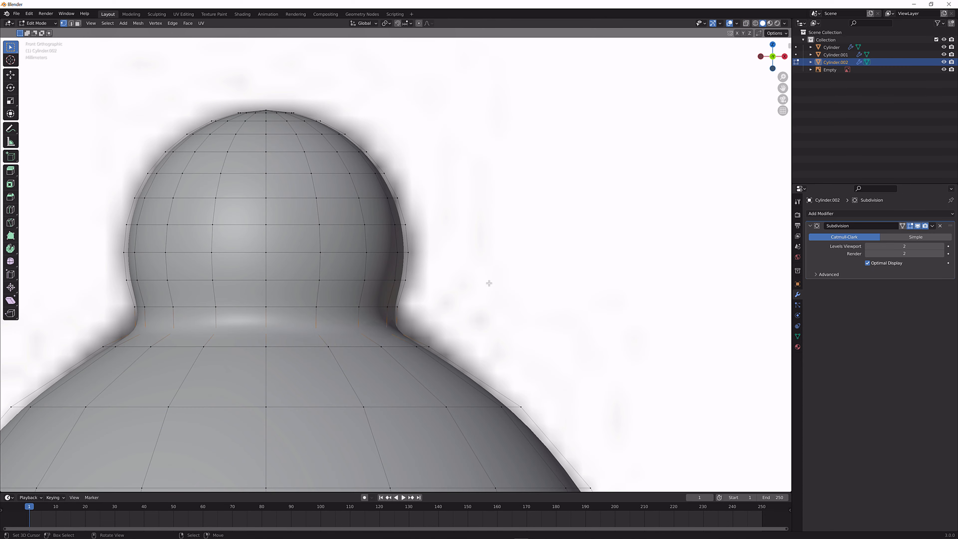
key(Tab)
Hide the reference image and inspect the bishop and pawn from several angles
scroll(489, 280, down, 10)
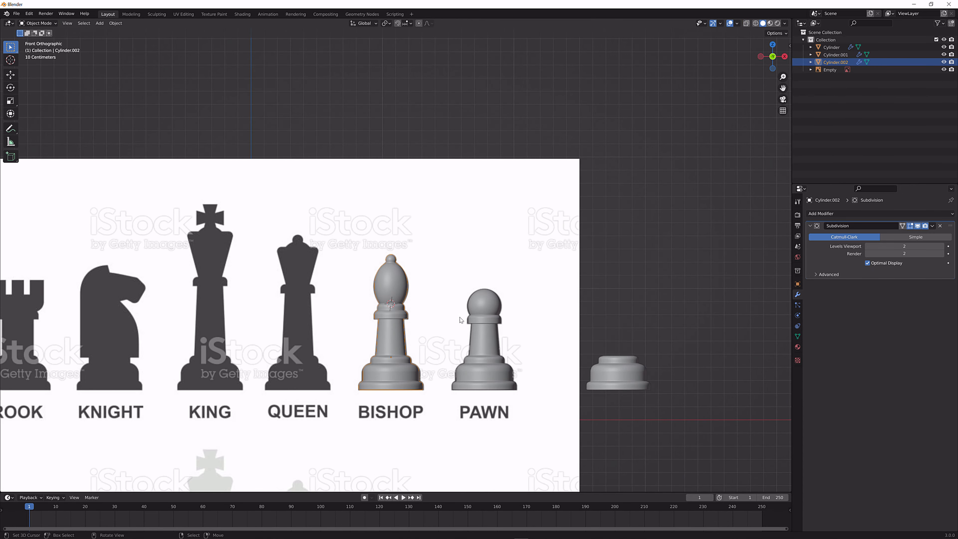
mouse_move(460, 320)
middle_down()
mouse_move(473, 335)
mouse_move(471, 317)
middle_up()
click(471, 318)
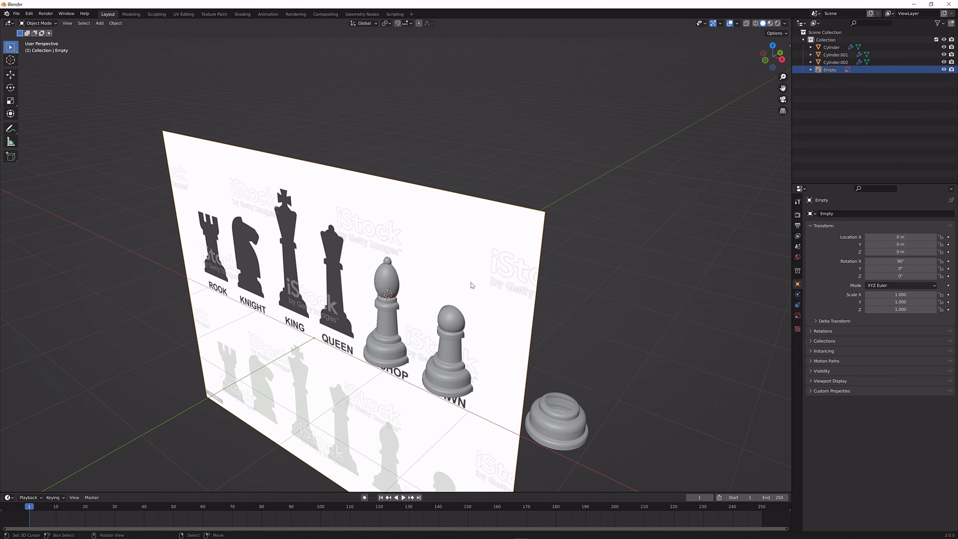
key(h)
scroll(402, 330, up, 5)
middle_drag(422, 363, 444, 381)
scroll(441, 380, up, 4)
shift+middle_drag(500, 416, 366, 243)
scroll(400, 285, down, 4)
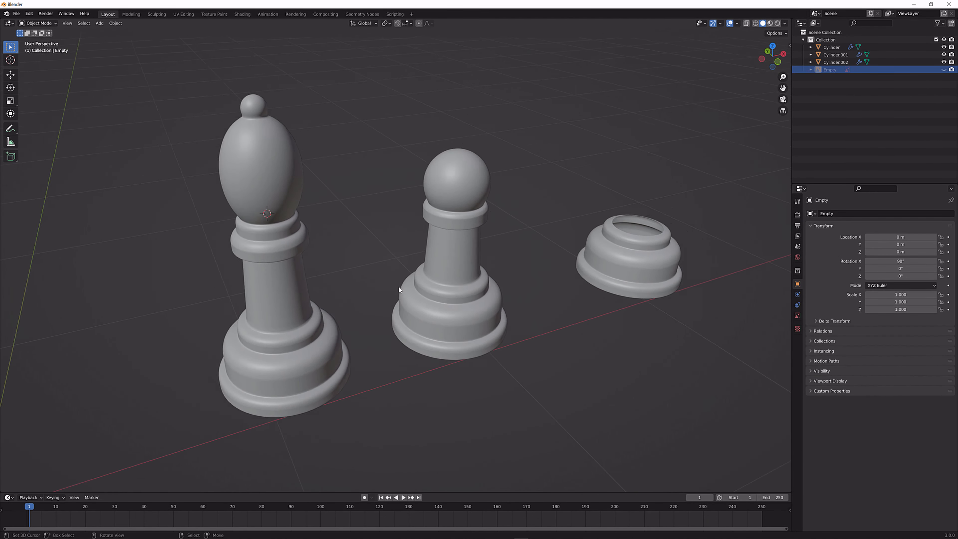
Turn off the viewport display of the bishop's Subdivision modifier and compare its base with the other pieces
click(324, 299)
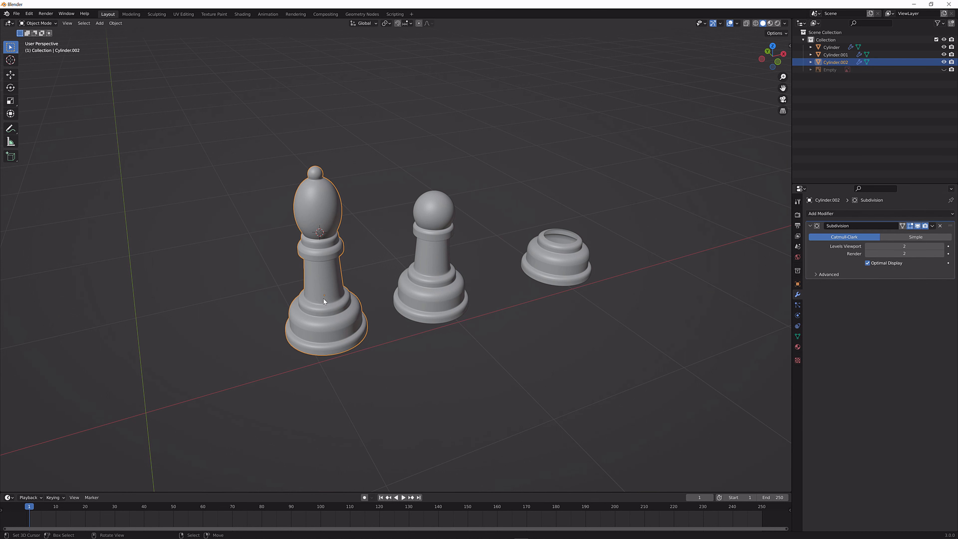
click(918, 226)
scroll(348, 381, up, 3)
click(266, 403)
middle_drag(265, 402, 233, 369)
scroll(391, 313, down, 3)
middle_drag(391, 313, 397, 352)
scroll(396, 351, down, 3)
scroll(396, 345, down, 2)
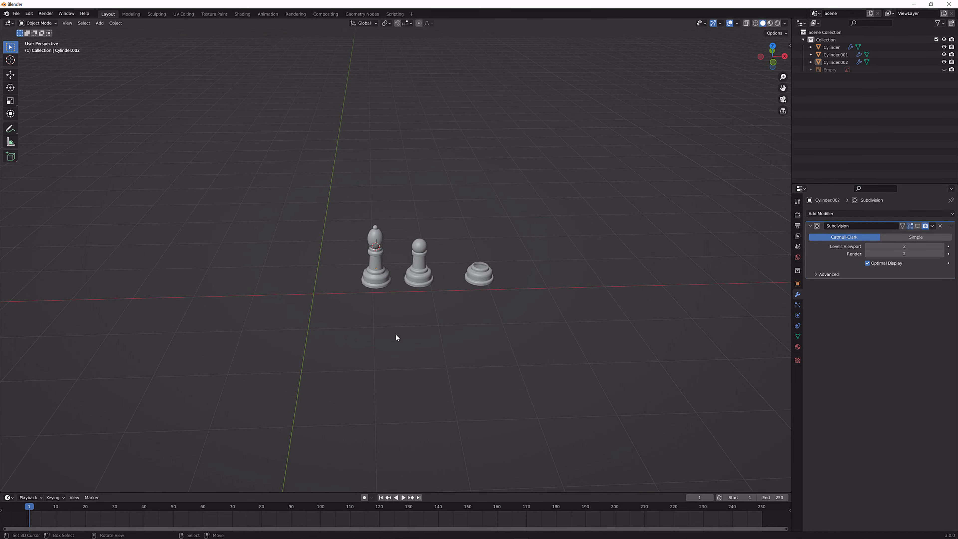
Turn the bishop's Subdivision modifier back on in the viewport and set its viewport levels to 1
click(385, 280)
scroll(511, 286, up, 4)
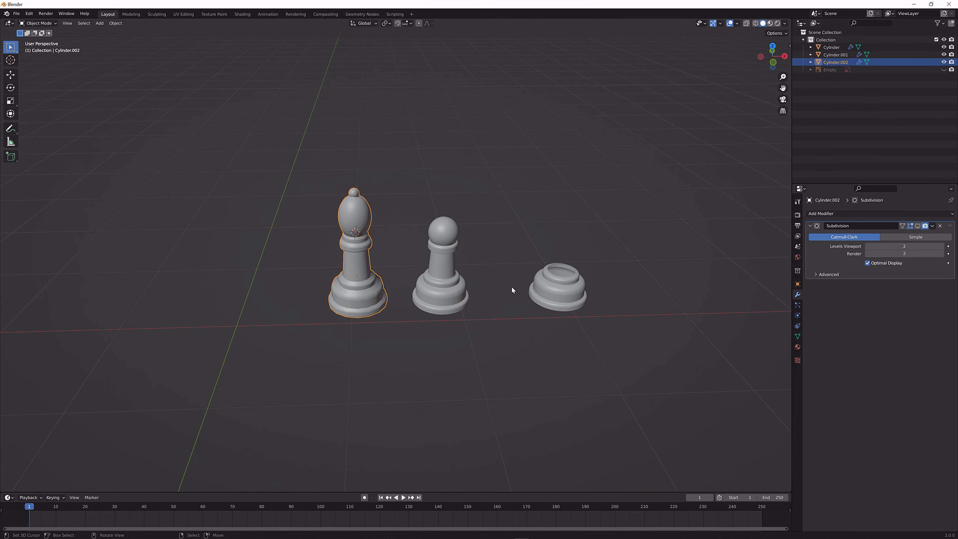
middle_drag(511, 286, 572, 304)
scroll(565, 287, up, 4)
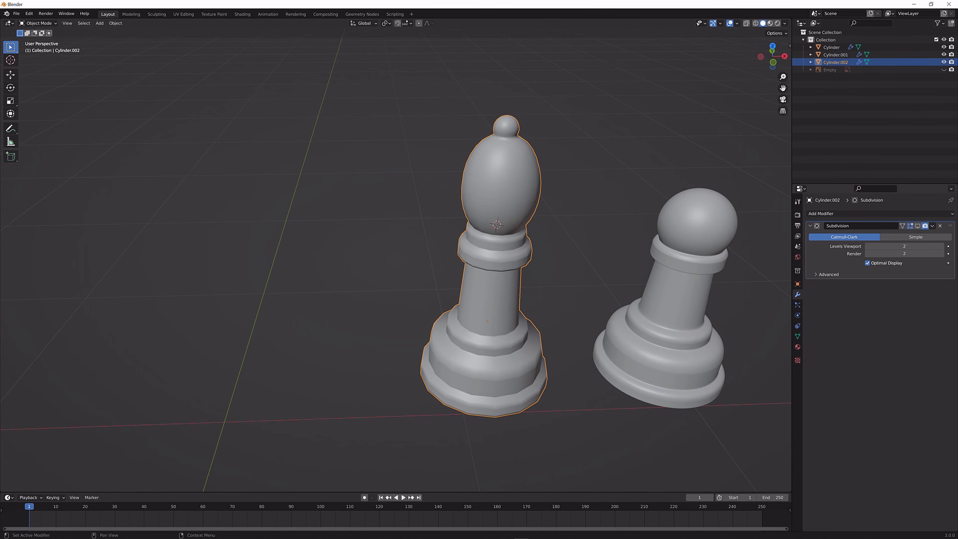
click(919, 225)
click(869, 246)
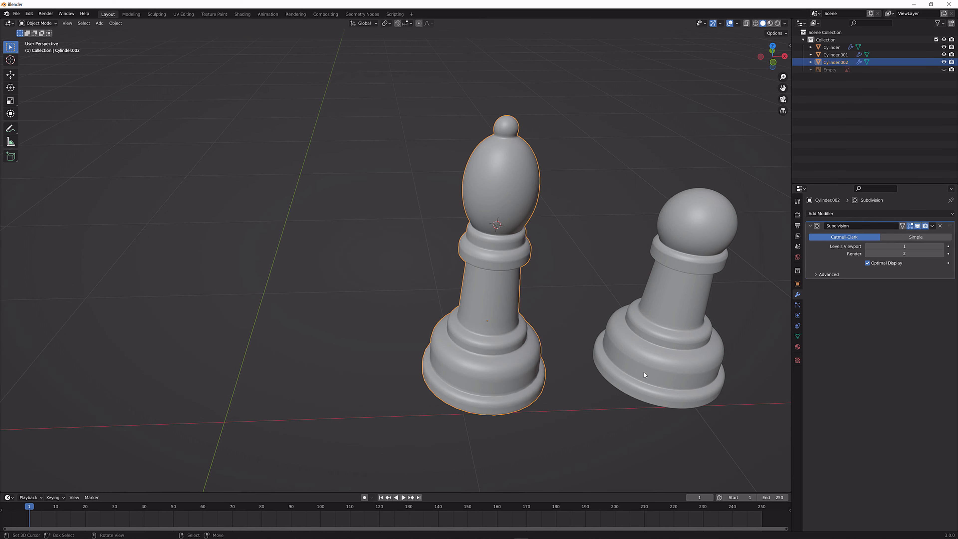
Deselect the bishop, check the pieces from several angles and show the hidden reference image again
click(599, 385)
scroll(596, 385, down, 5)
scroll(529, 339, up, 5)
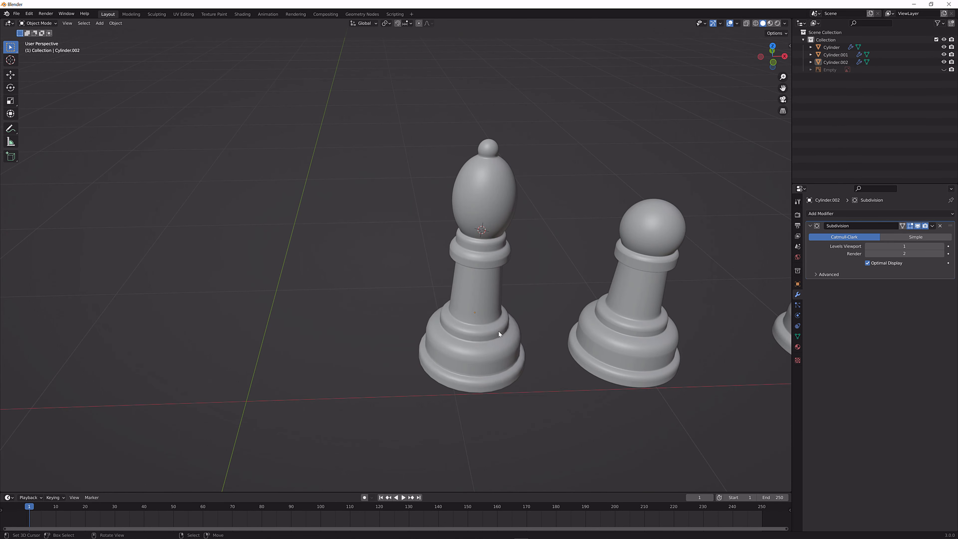
scroll(470, 349, down, 3)
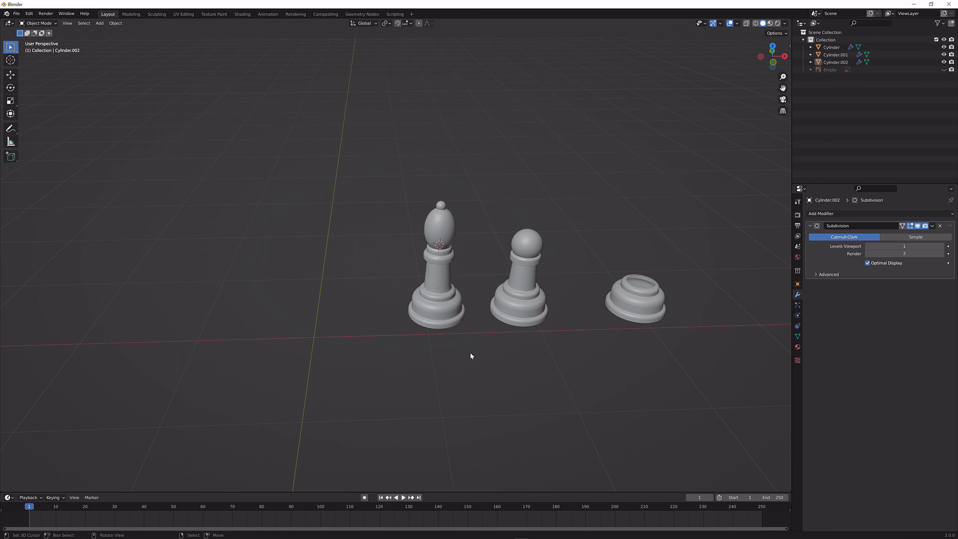
mouse_move(470, 352)
middle_down()
mouse_move(425, 376)
mouse_move(435, 391)
mouse_move(520, 336)
mouse_move(470, 336)
middle_up()
scroll(470, 336, up, 5)
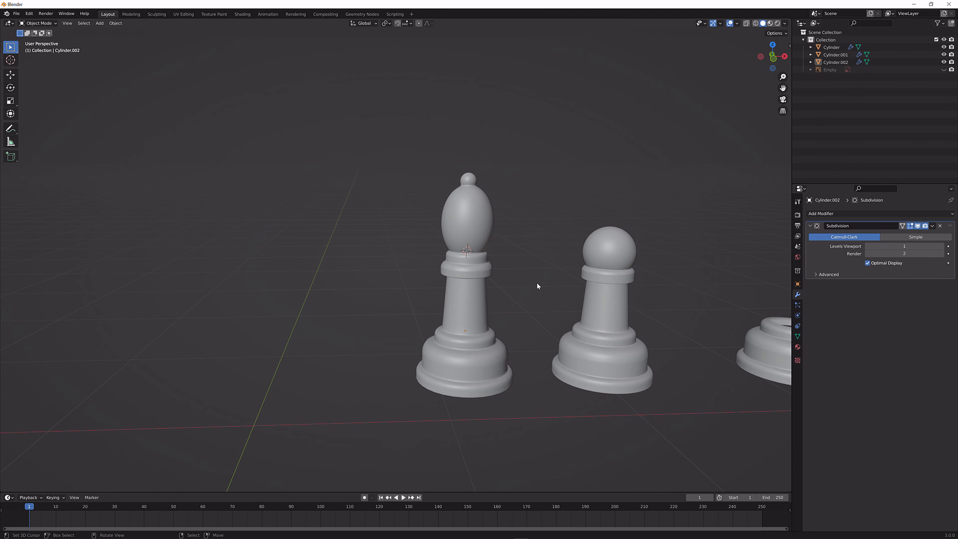
middle_drag(538, 286, 519, 296)
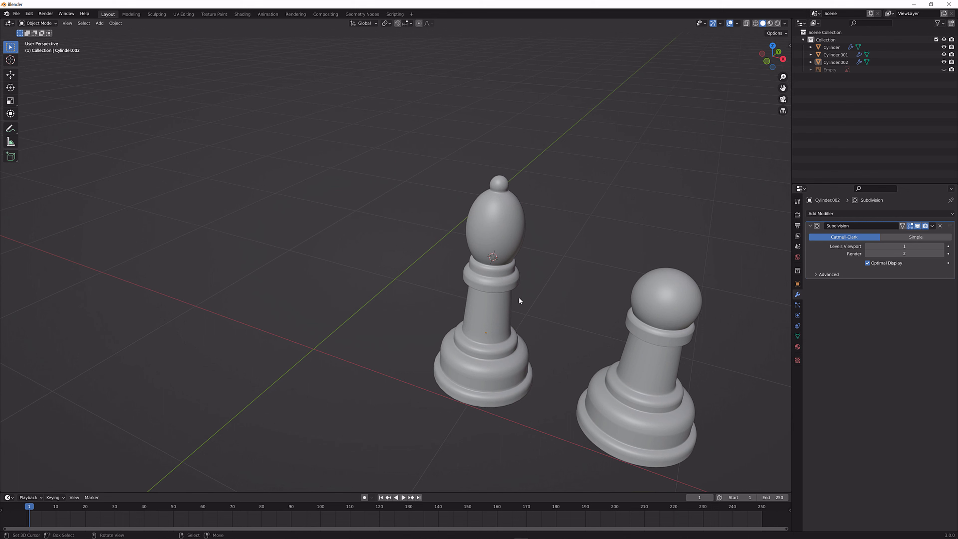
click(945, 70)
scroll(369, 257, down, 4)
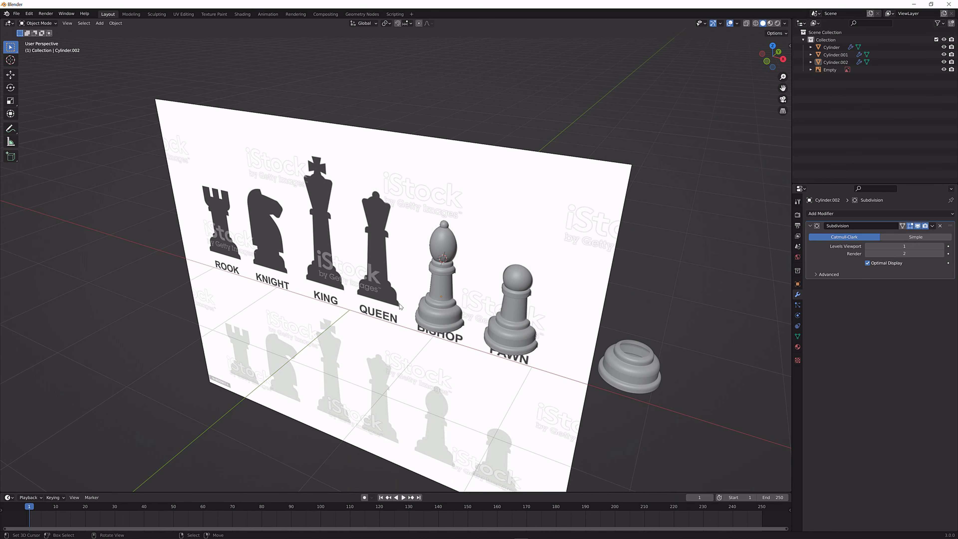